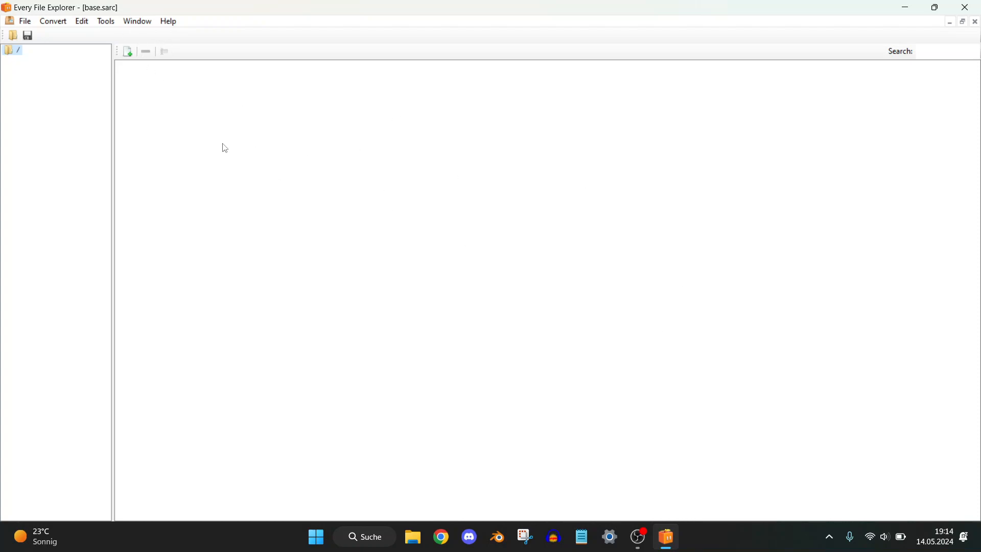
Step: Add 0x91288F84.bin from the Desktop to the base.sarc archive under the name config.ini
{"action": "left_click", "coordinate": [127, 52]}
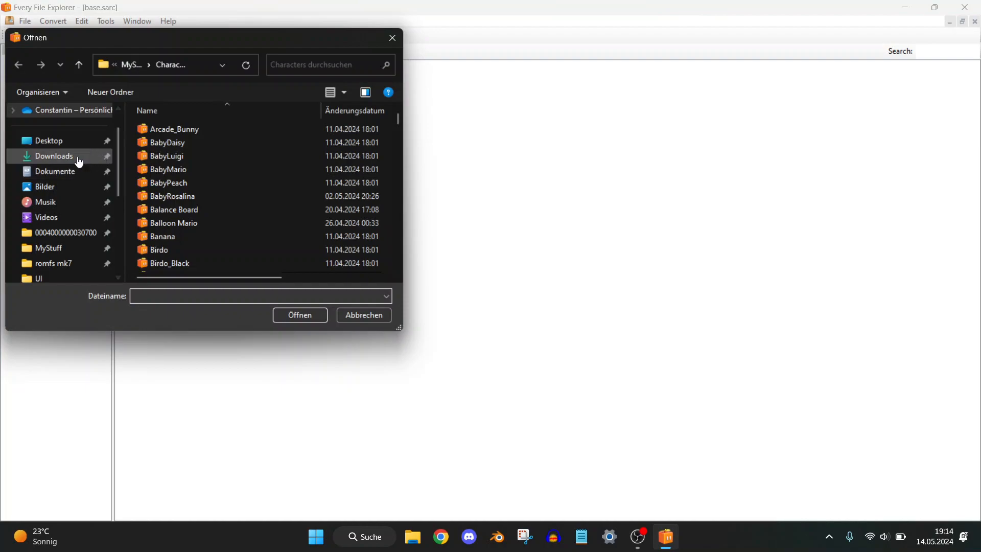
{"action": "left_click", "coordinate": [59, 145]}
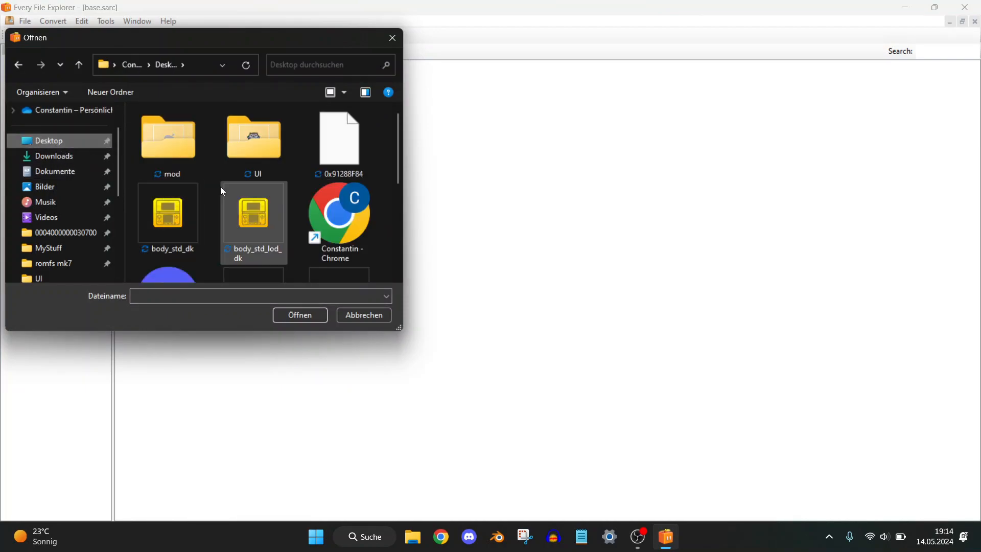
{"action": "double_click", "coordinate": [340, 145]}
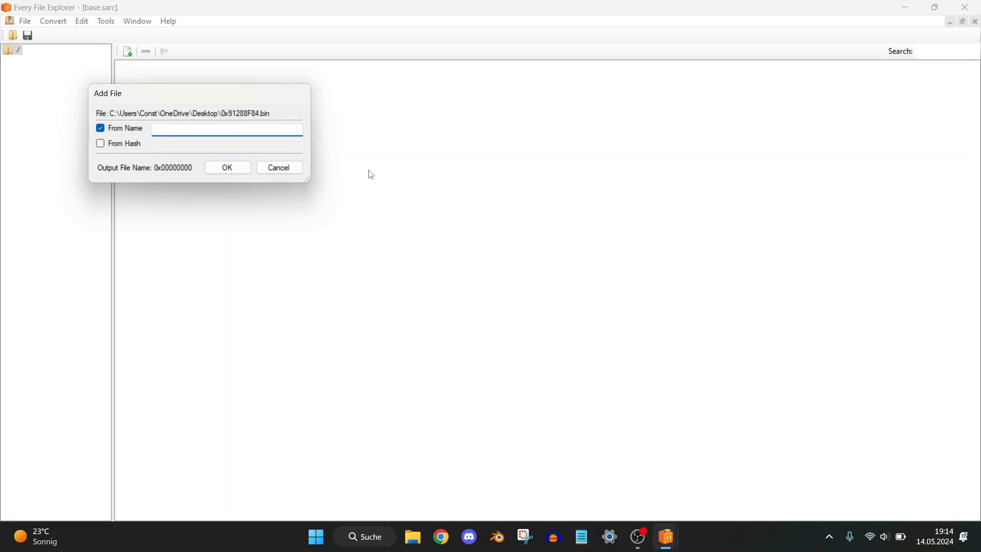
{"action": "type", "text": "config.ini"}
{"action": "left_click", "coordinate": [223, 172]}
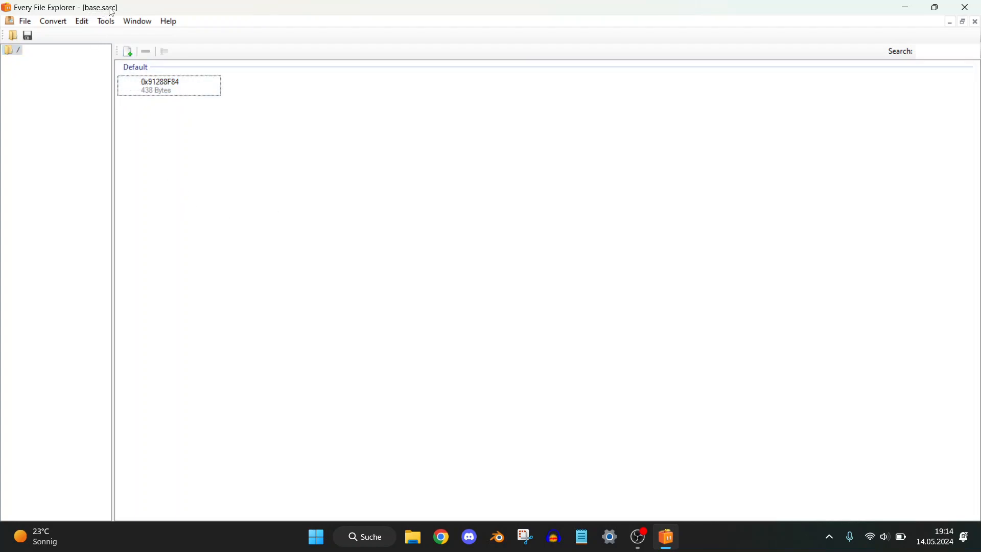
Step: Add the IPS patch stdWingColor.ips from the Desktop to the archive under the name stdWingColor.ips
{"action": "left_click", "coordinate": [127, 51]}
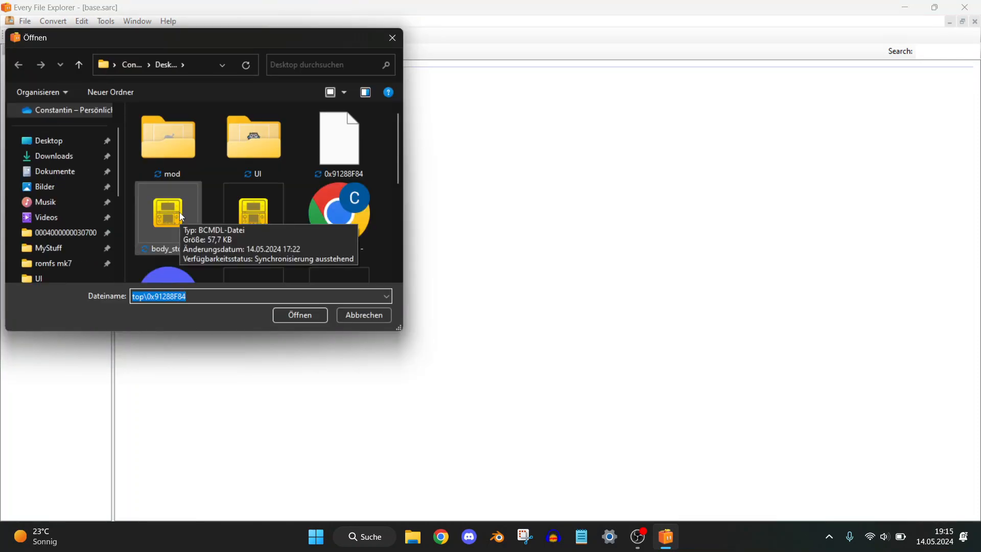
{"action": "scroll", "coordinate": [179, 213], "scroll_direction": "down", "scroll_amount": 4}
{"action": "double_click", "coordinate": [170, 260]}
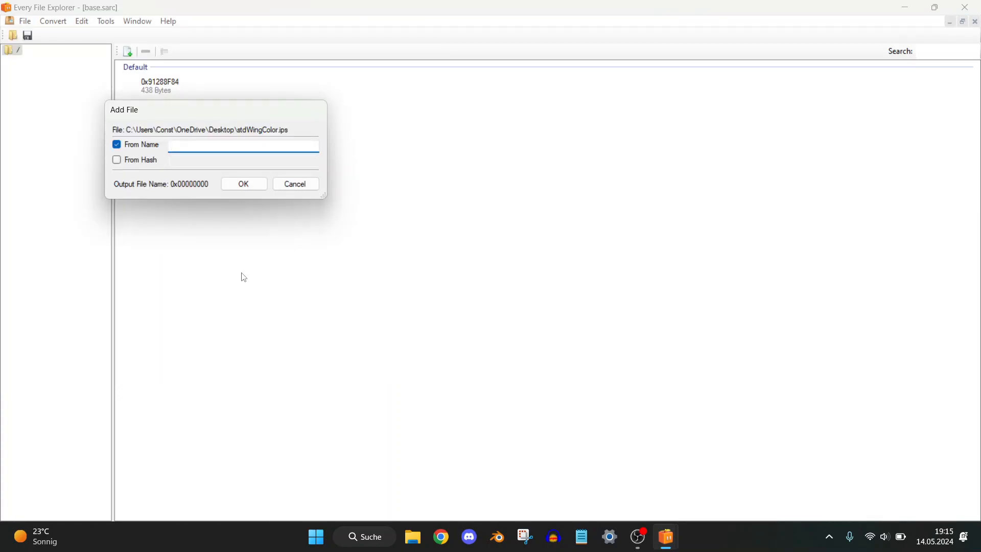
{"action": "type", "text": "stdWingColor.ips"}
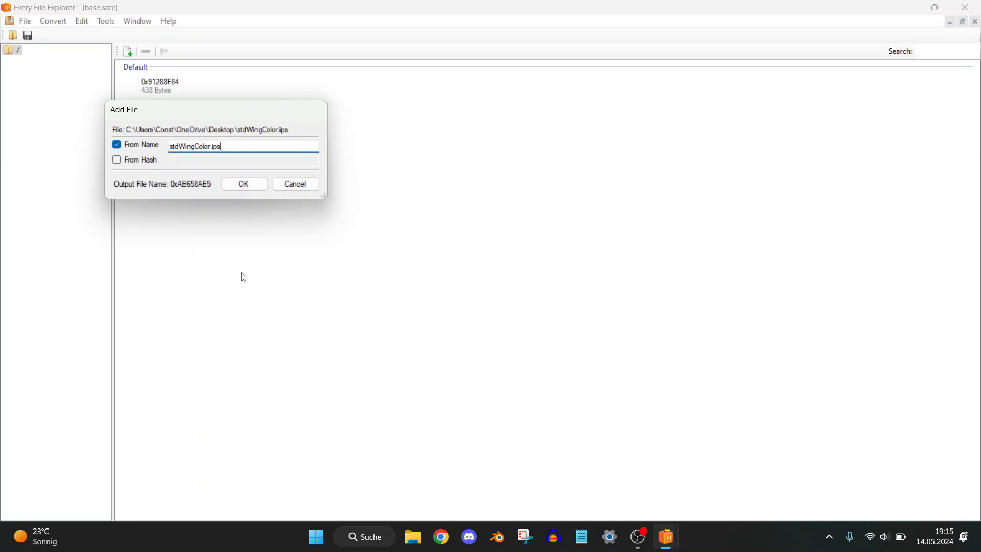
{"action": "key", "text": "Return"}
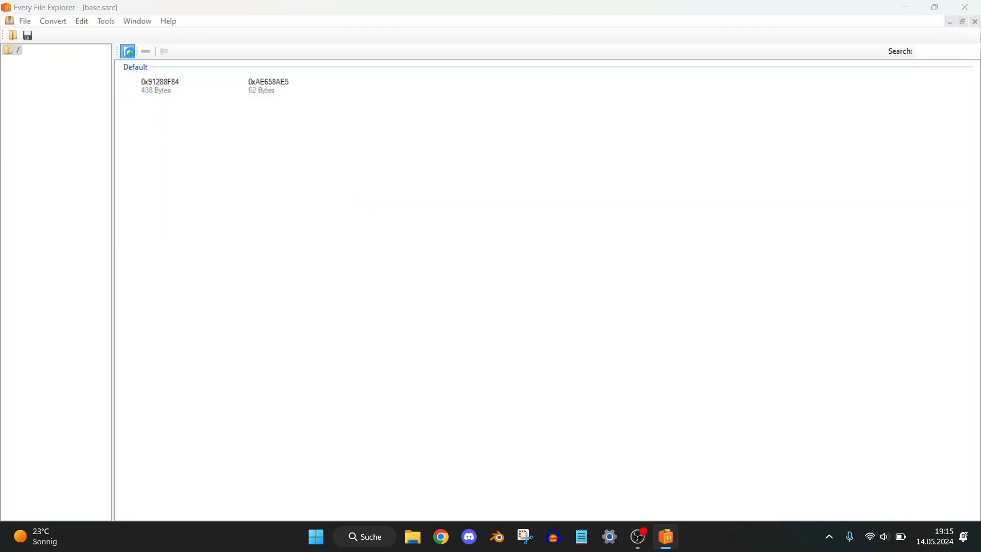
Step: Add the model dk.bcmdl from the Desktop to the archive under the name driver.bcmdl
{"action": "left_click", "coordinate": [128, 51]}
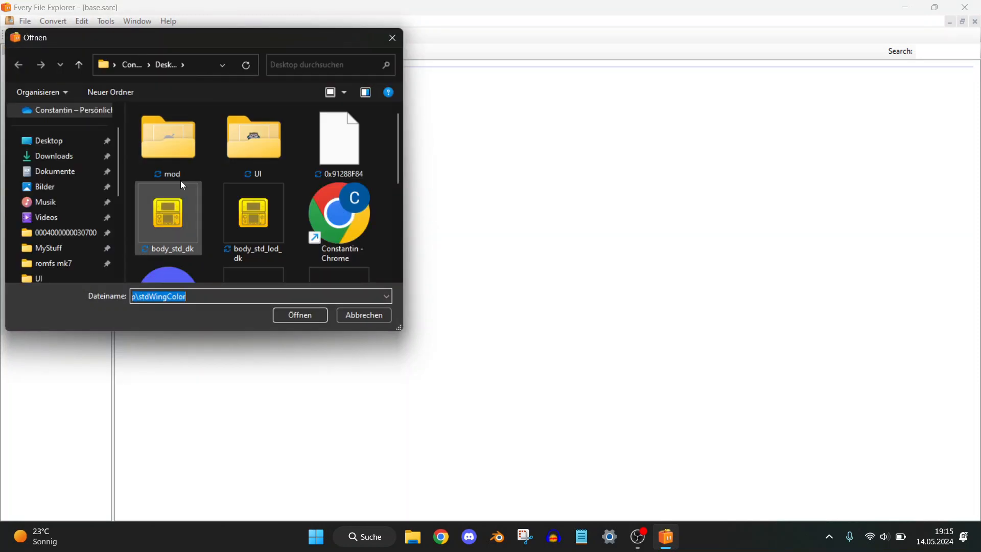
{"action": "scroll", "coordinate": [182, 185], "scroll_direction": "down", "scroll_amount": 3}
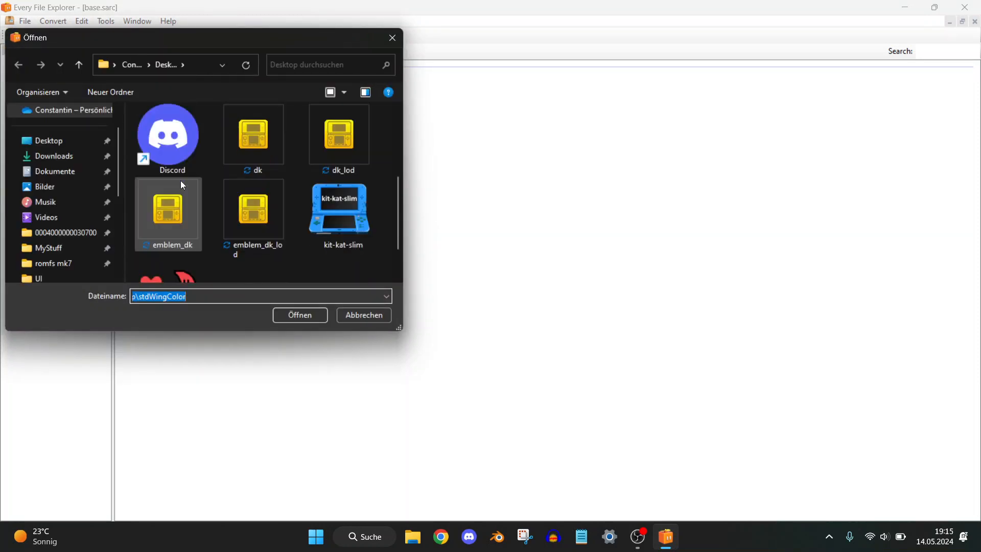
{"action": "double_click", "coordinate": [243, 152]}
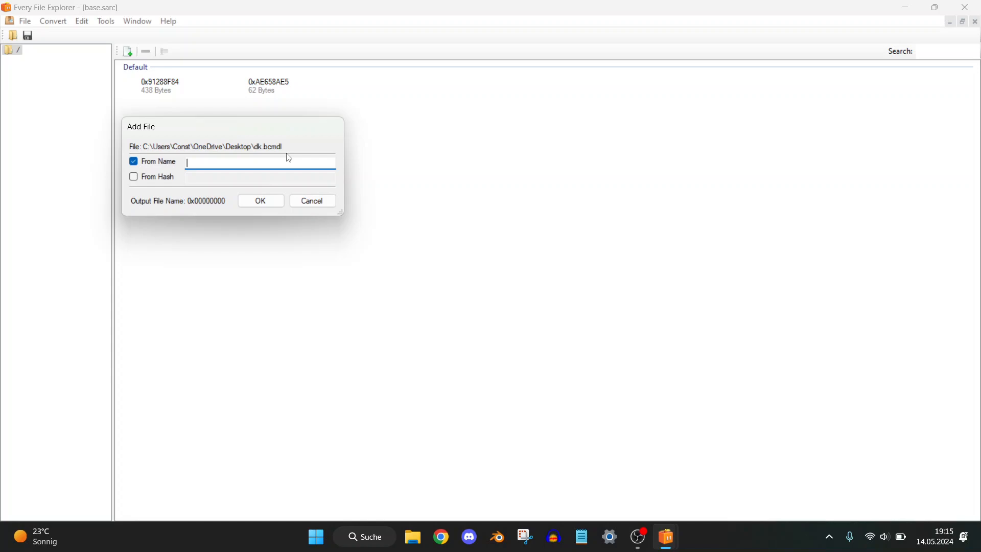
{"action": "type", "text": "driver.bcmdl"}
{"action": "key", "text": "Return"}
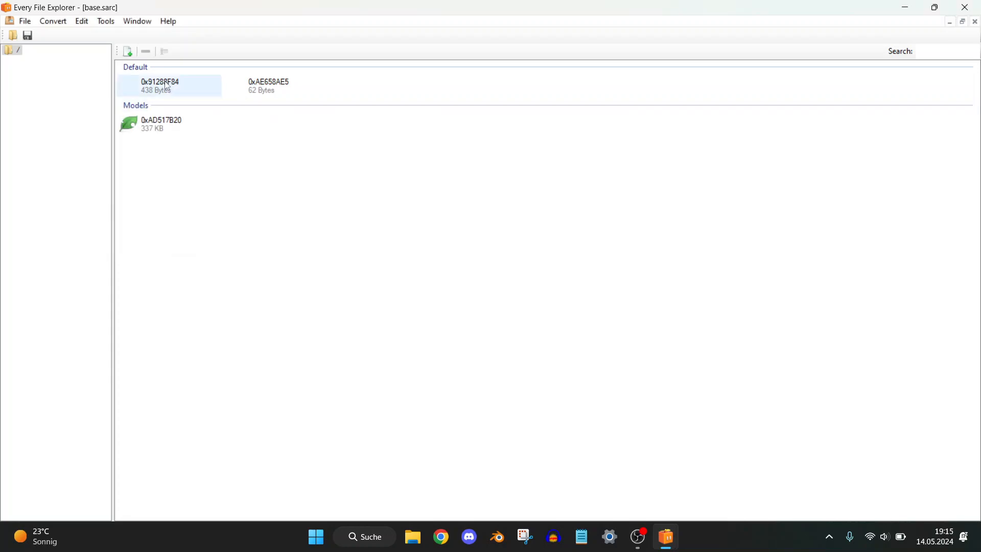
Step: Add the model dk_lod.bcmdl from the Desktop to the archive under the name driver_lod.bcmdl
{"action": "left_click", "coordinate": [127, 52]}
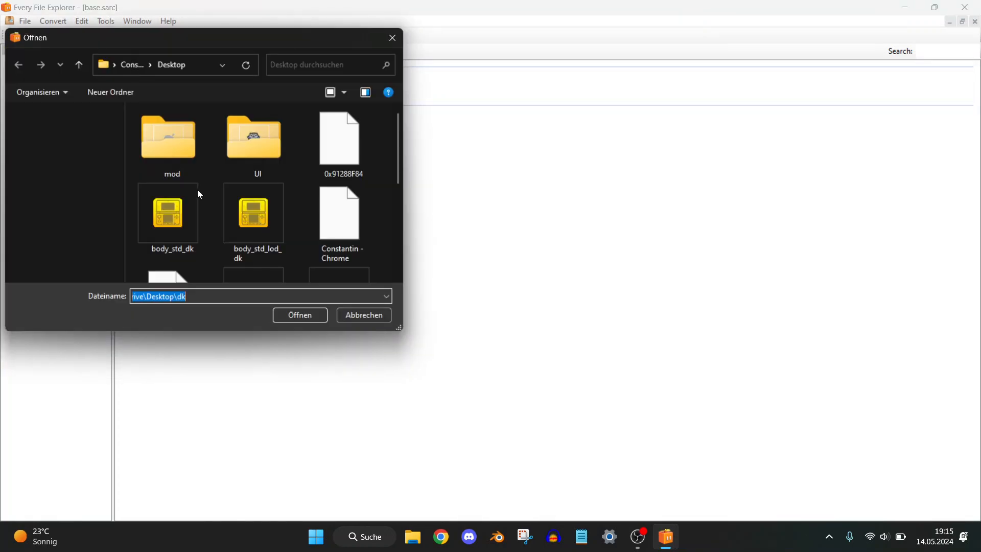
{"action": "scroll", "coordinate": [244, 219], "scroll_direction": "down", "scroll_amount": 3}
{"action": "scroll", "coordinate": [254, 214], "scroll_direction": "up", "scroll_amount": 2}
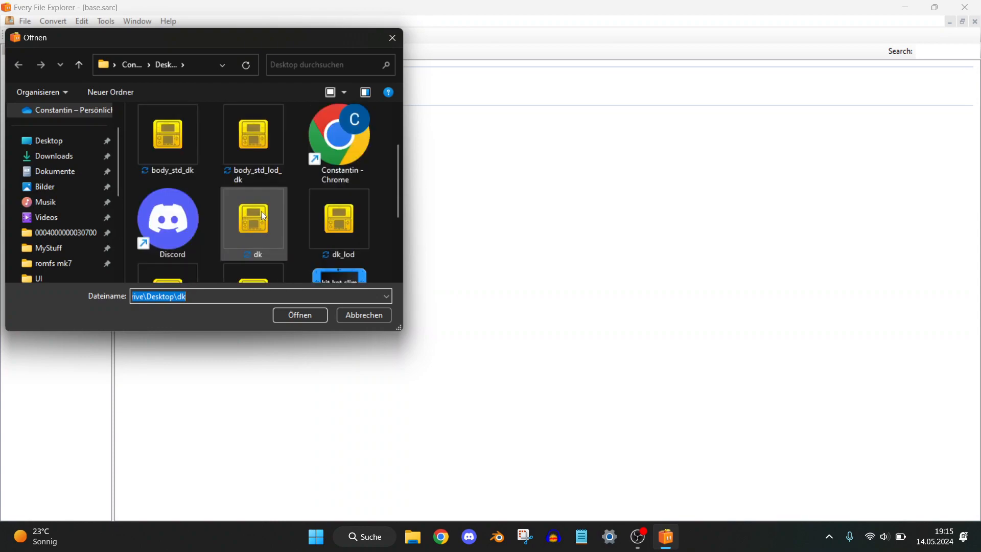
{"action": "double_click", "coordinate": [343, 237]}
{"action": "type", "text": "driver"}
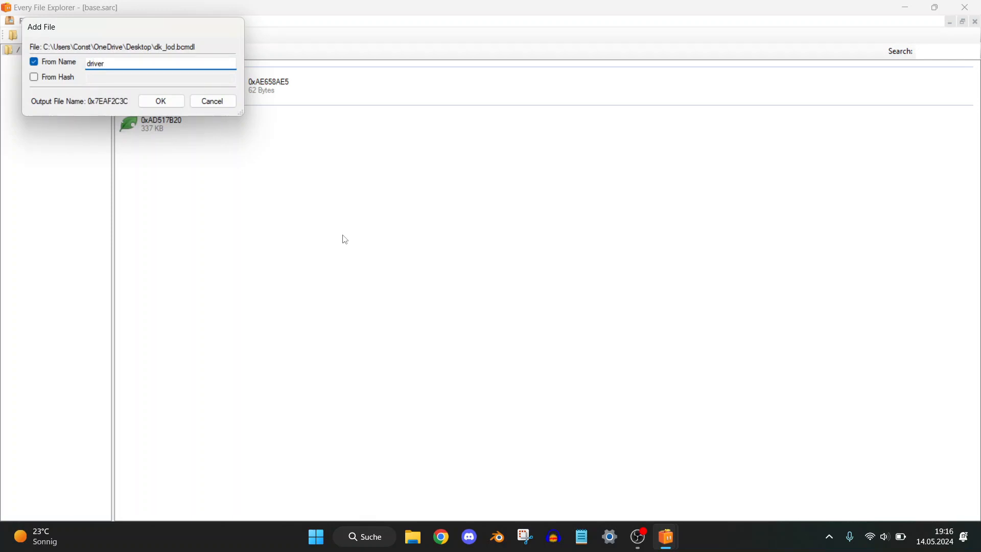
{"action": "type", "text": "_lod.bc"}
{"action": "type", "text": "dl"}
{"action": "key", "text": "Return"}
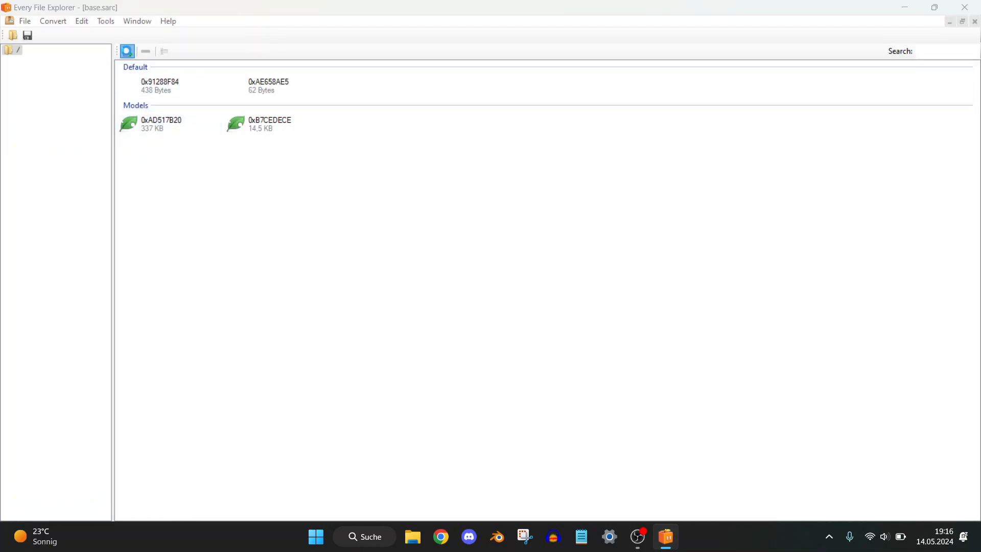
Step: Add the model emblem_dk.bcmdl from the Desktop to the archive under the name emblem.bcmdl
{"action": "left_click", "coordinate": [127, 51]}
{"action": "scroll", "coordinate": [178, 179], "scroll_direction": "down", "scroll_amount": 3}
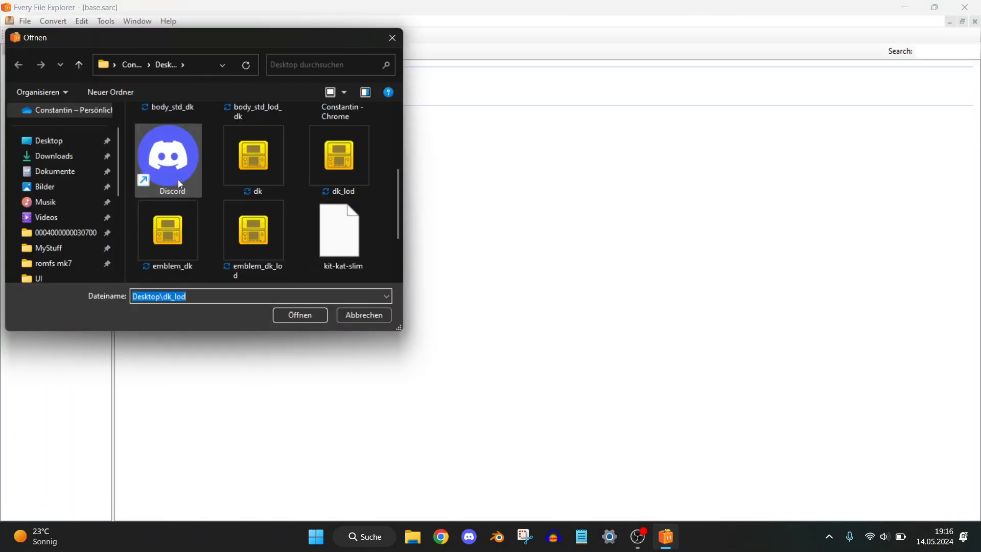
{"action": "double_click", "coordinate": [163, 172]}
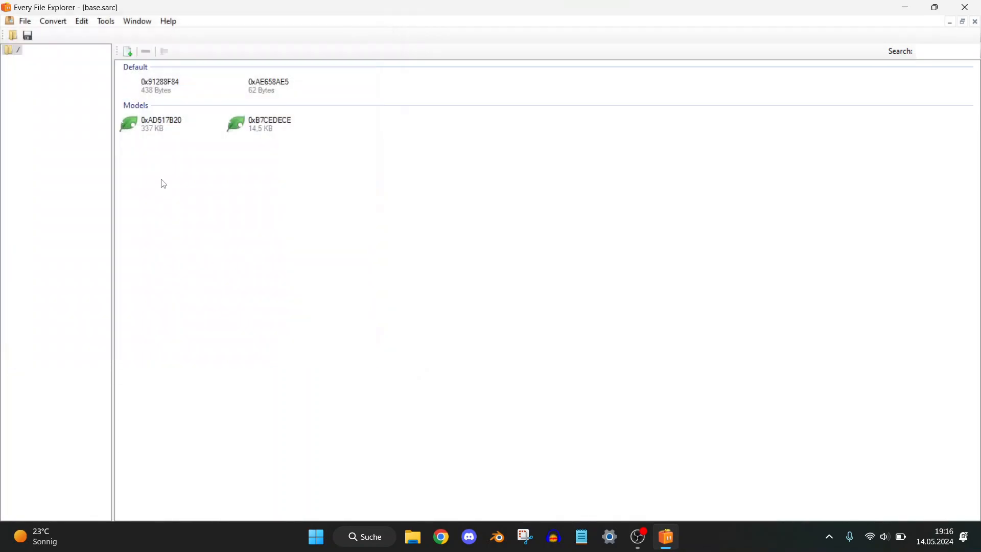
{"action": "type", "text": "emble"}
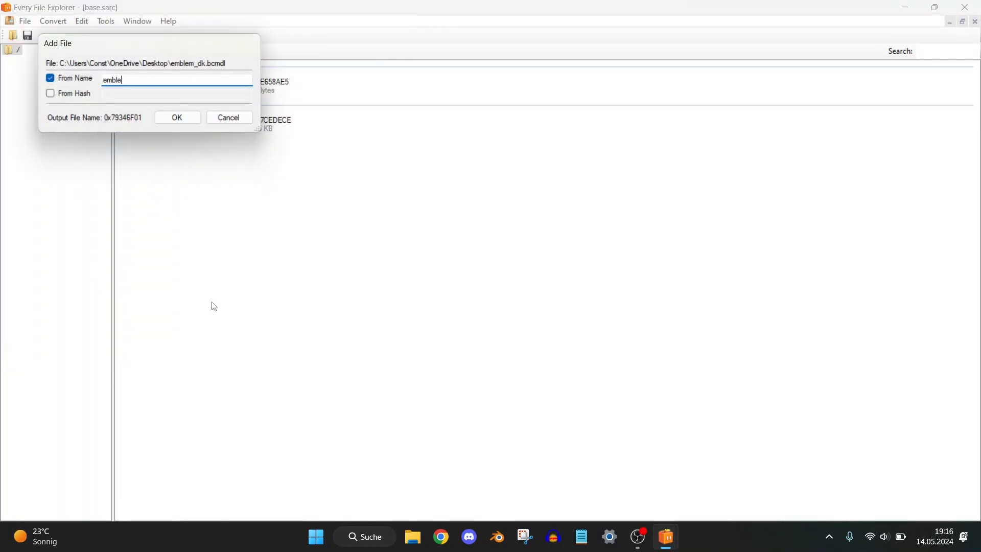
{"action": "type", "text": "m.bcmdl"}
{"action": "key", "text": "Return"}
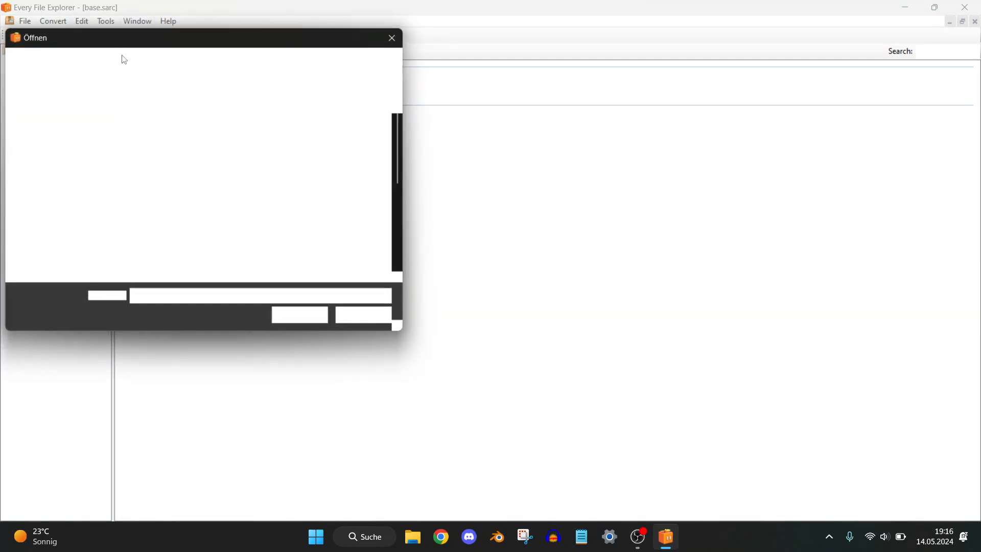
Step: Add the model emblem_dk_lod.bcmdl from the Desktop to the archive under the name emblem_lod.bcmdl
{"action": "scroll", "coordinate": [202, 226], "scroll_direction": "down", "scroll_amount": 1}
{"action": "double_click", "coordinate": [258, 174]}
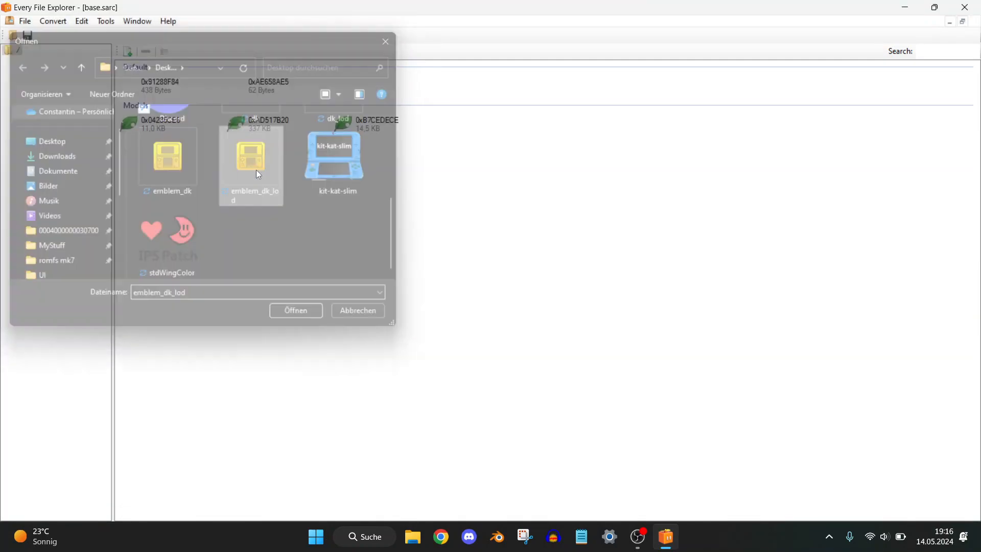
{"action": "type", "text": "emblem"}
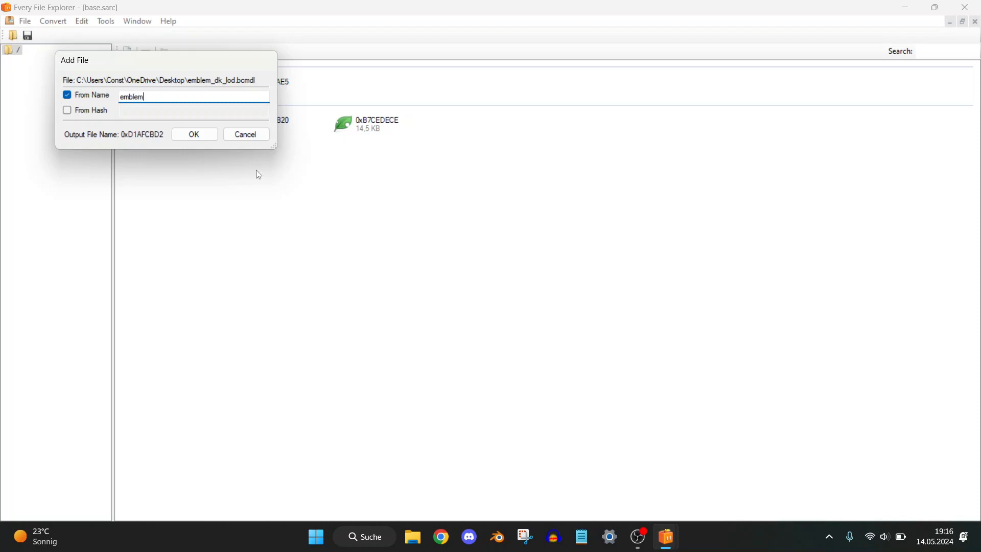
{"action": "type", "text": "_lod.bcmdl"}
{"action": "key", "text": "Return"}
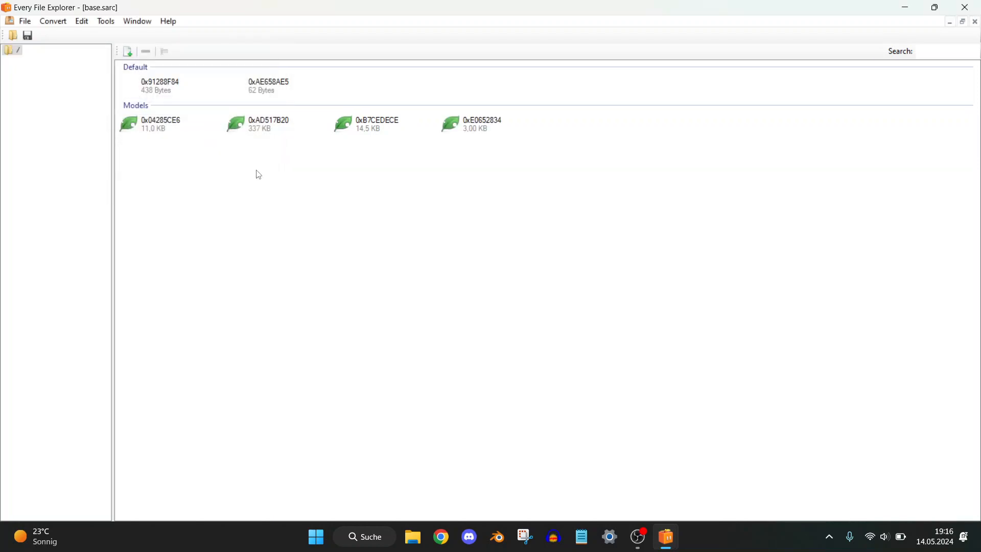
Step: Add the model body_std_dk.bcmdl from the Desktop to the archive under the name body_std.bcmdl
{"action": "left_click", "coordinate": [128, 51]}
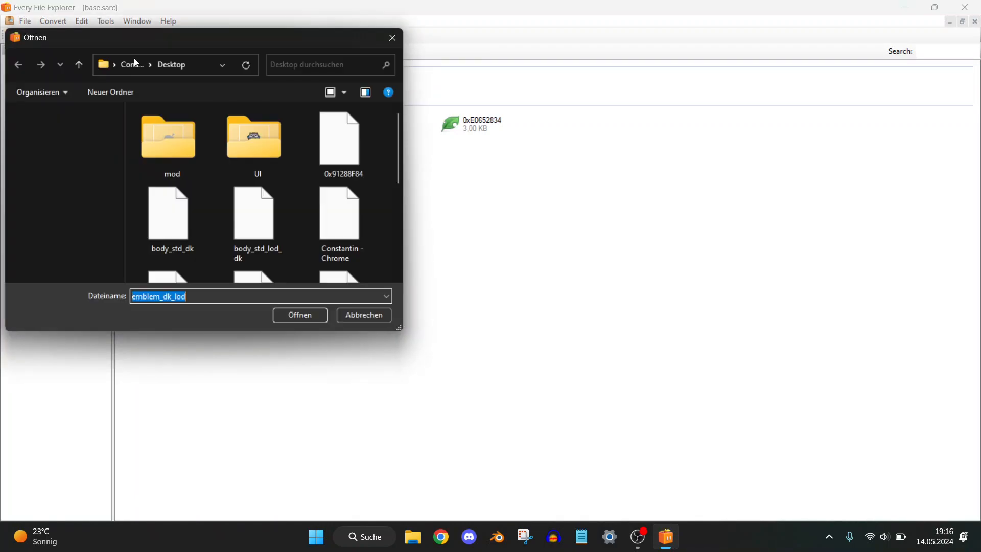
{"action": "double_click", "coordinate": [159, 231]}
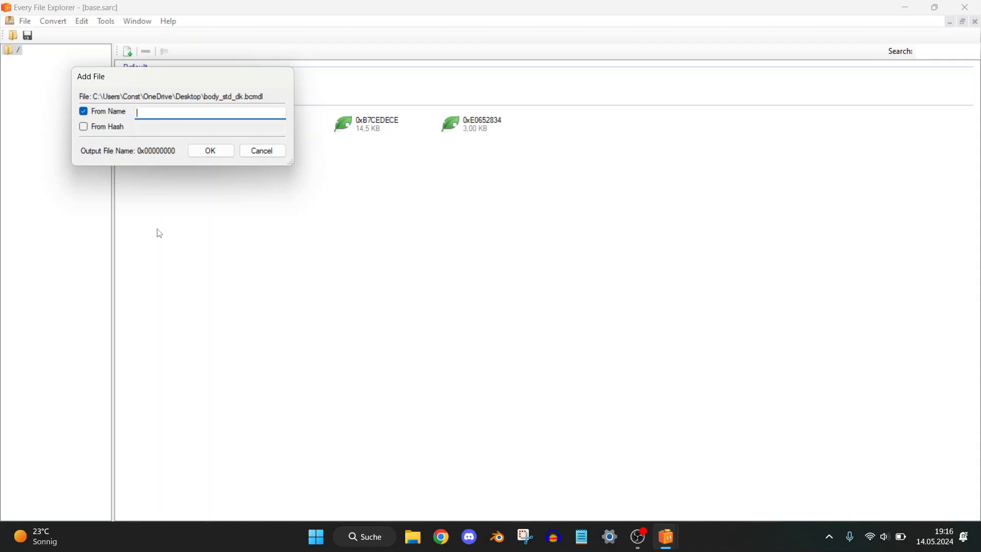
{"action": "type", "text": "body_std"}
{"action": "type", "text": ".bcmdl"}
{"action": "key", "text": "Return"}
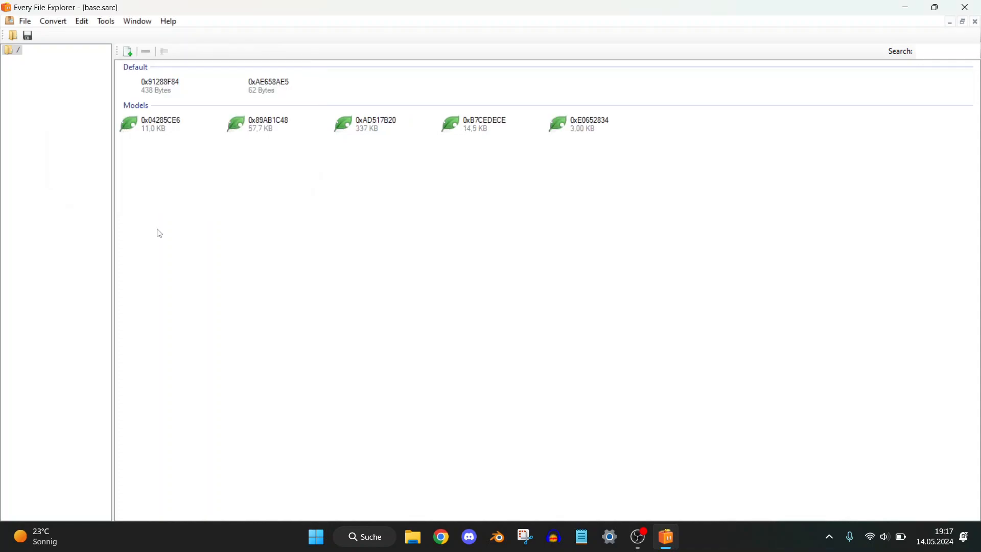
Step: Add the model body_std_lod_dk.bcmdl from the Desktop to the archive under the name body_std_lod.bcmdl
{"action": "left_click", "coordinate": [128, 51]}
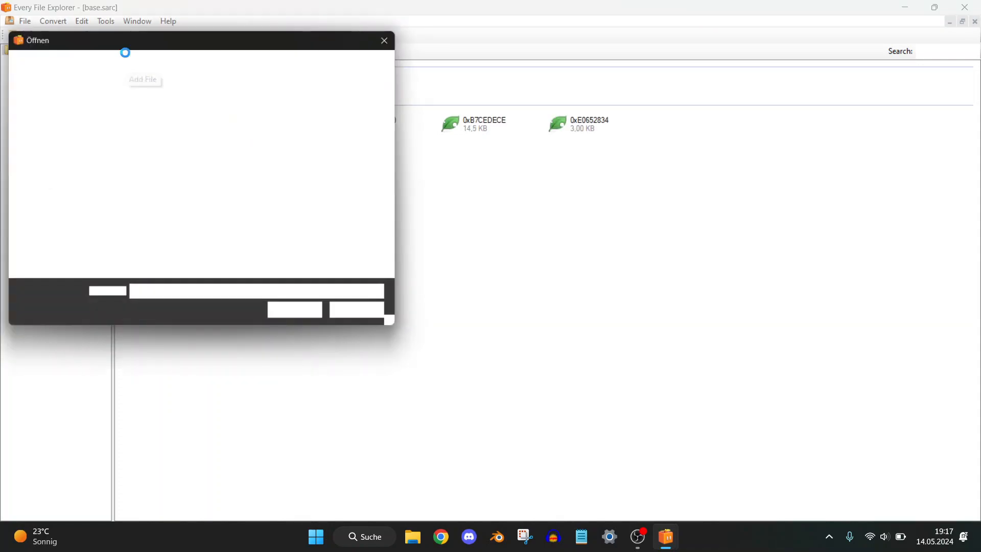
{"action": "double_click", "coordinate": [254, 236]}
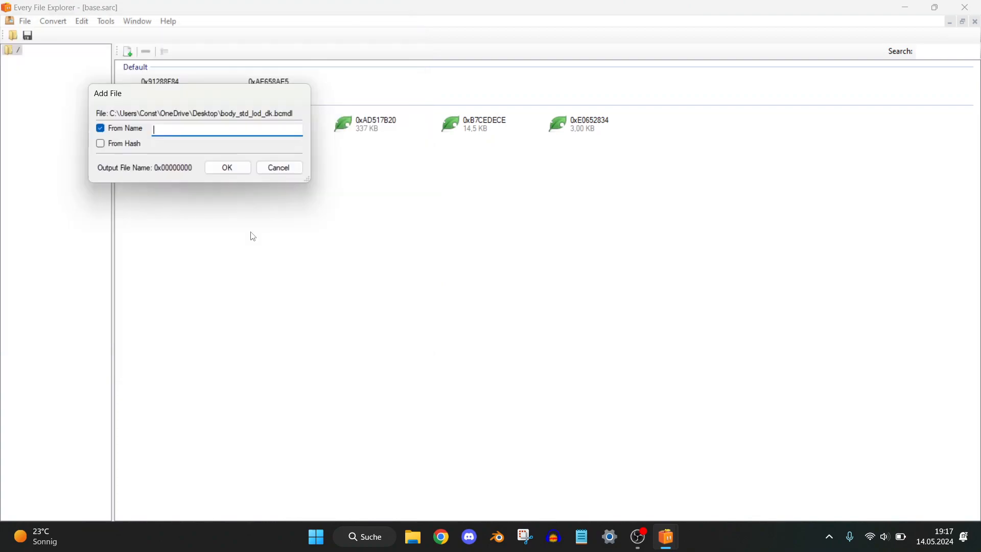
{"action": "type", "text": "body_std_lod.bcml"}
{"action": "key", "text": "BackSpace"}
{"action": "type", "text": "dl"}
{"action": "key", "text": "Return"}
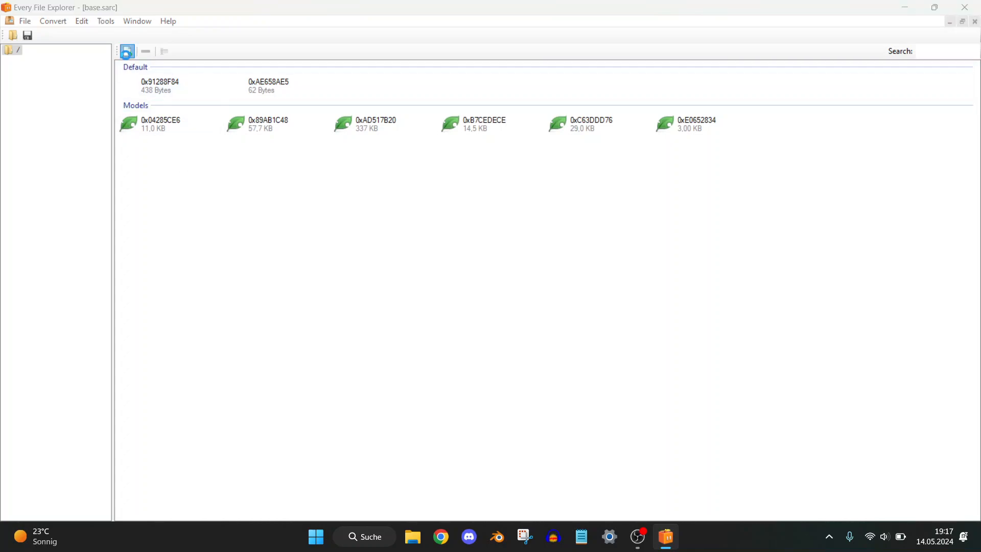
Step: Add the image select_donkey.bclim from the Desktop's UI folder to the archive under the name select.bclim
{"action": "left_click", "coordinate": [127, 52]}
{"action": "scroll", "coordinate": [167, 136], "scroll_direction": "down", "scroll_amount": 3}
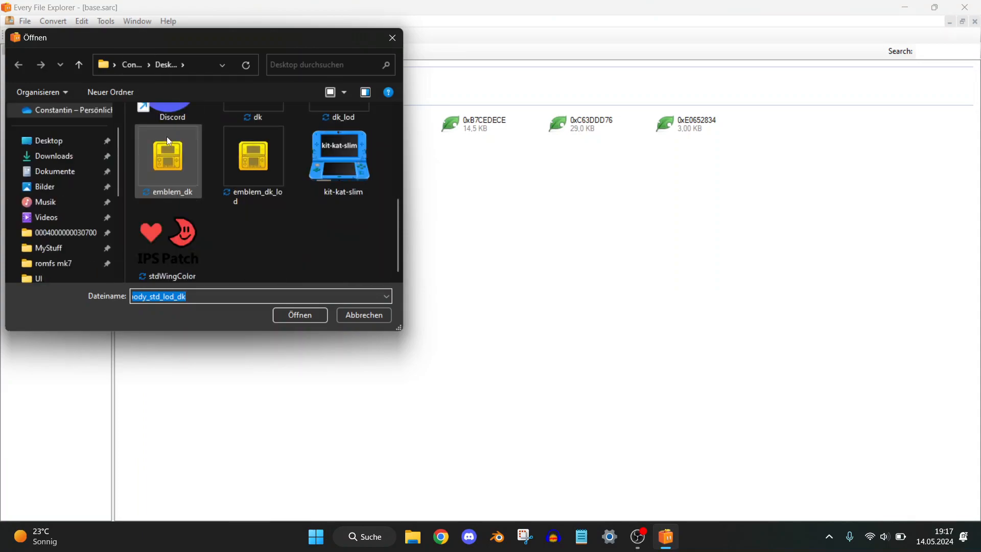
{"action": "scroll", "coordinate": [239, 246], "scroll_direction": "up", "scroll_amount": 2}
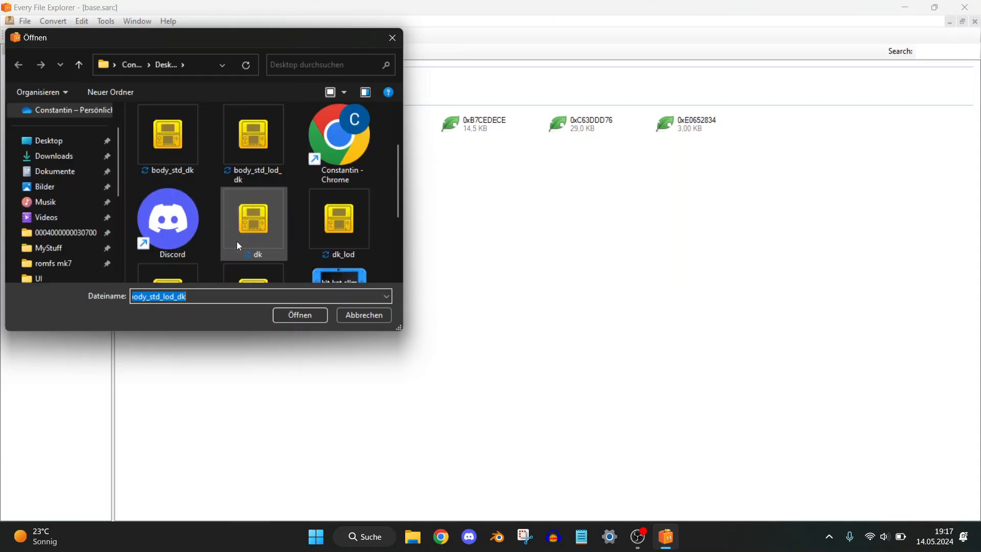
{"action": "scroll", "coordinate": [238, 246], "scroll_direction": "up", "scroll_amount": 1}
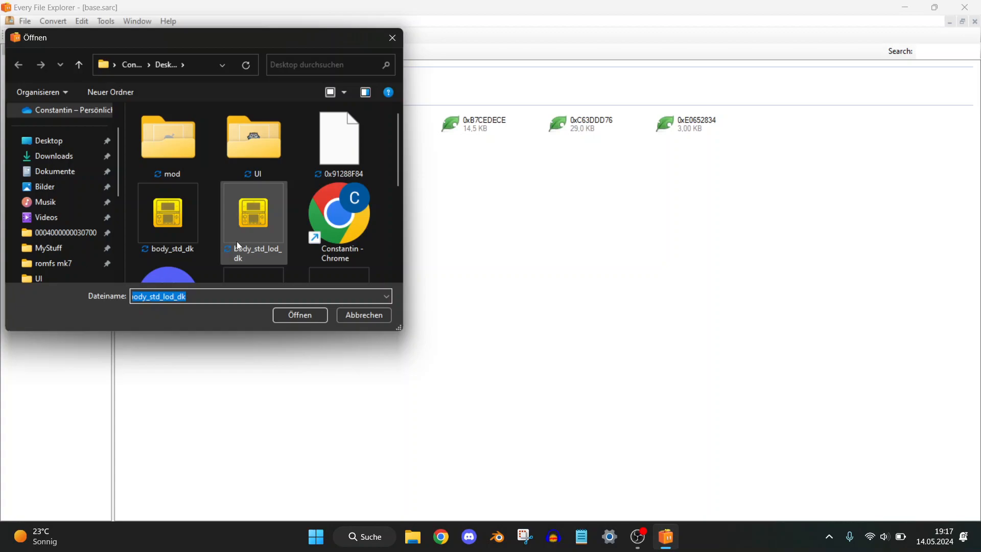
{"action": "double_click", "coordinate": [243, 147]}
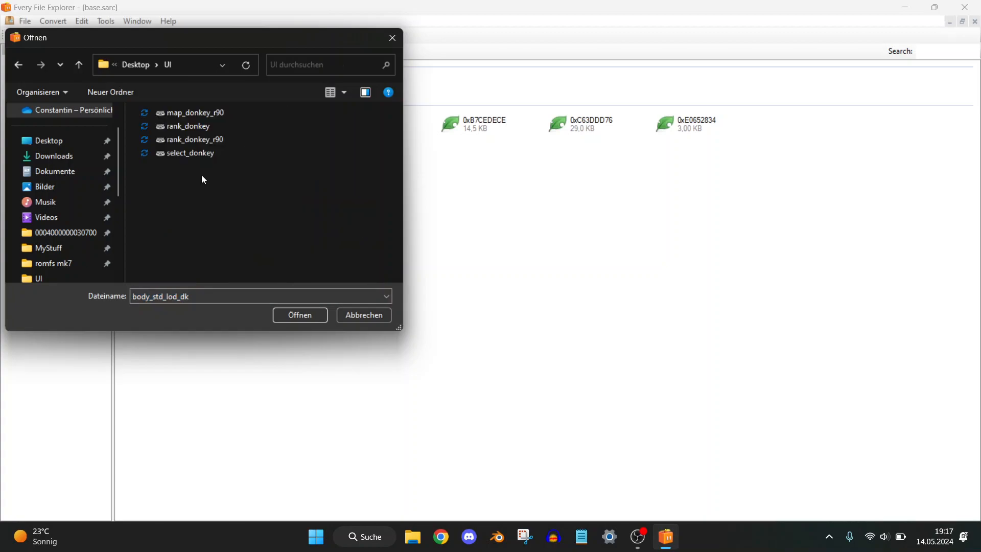
{"action": "double_click", "coordinate": [190, 153]}
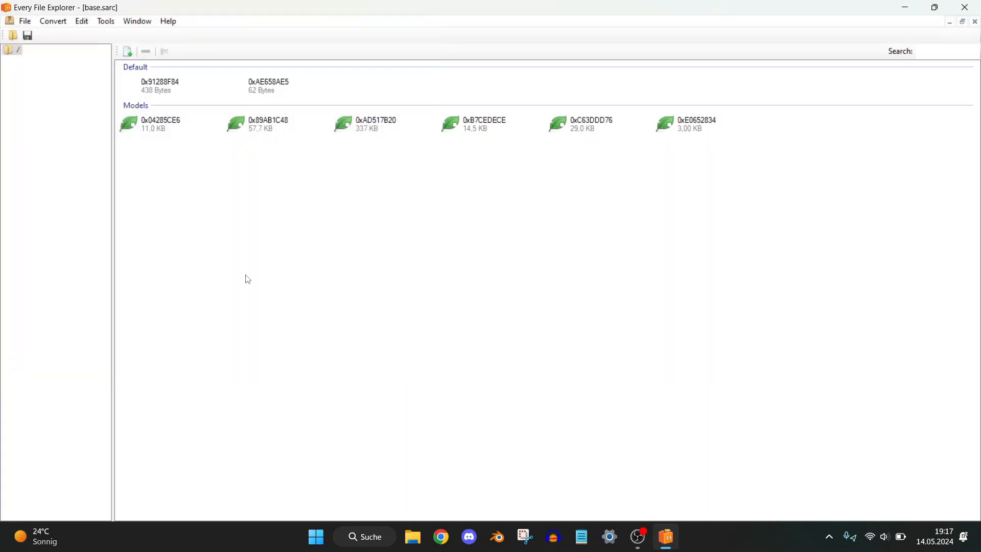
{"action": "type", "text": "sel"}
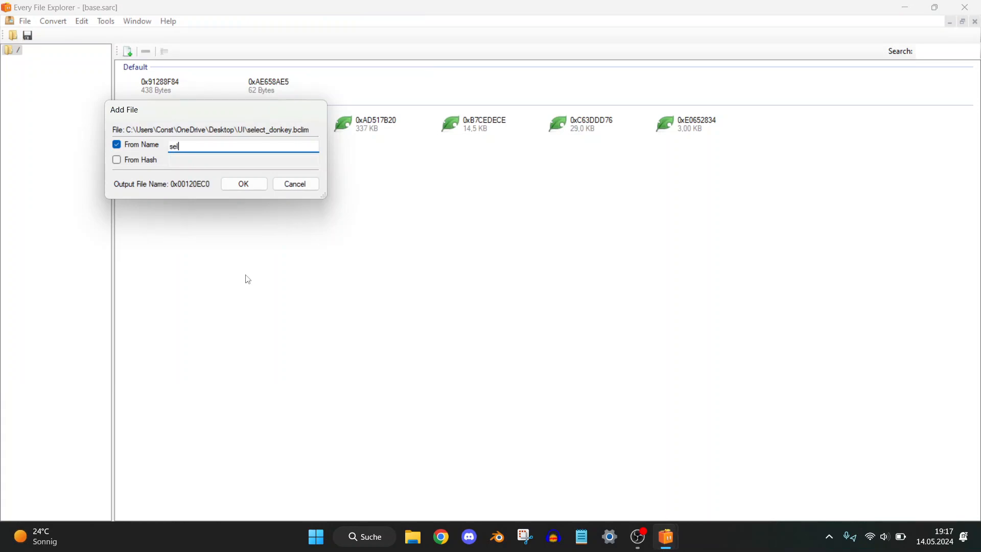
{"action": "type", "text": "ect.bclim"}
{"action": "key", "text": "Return"}
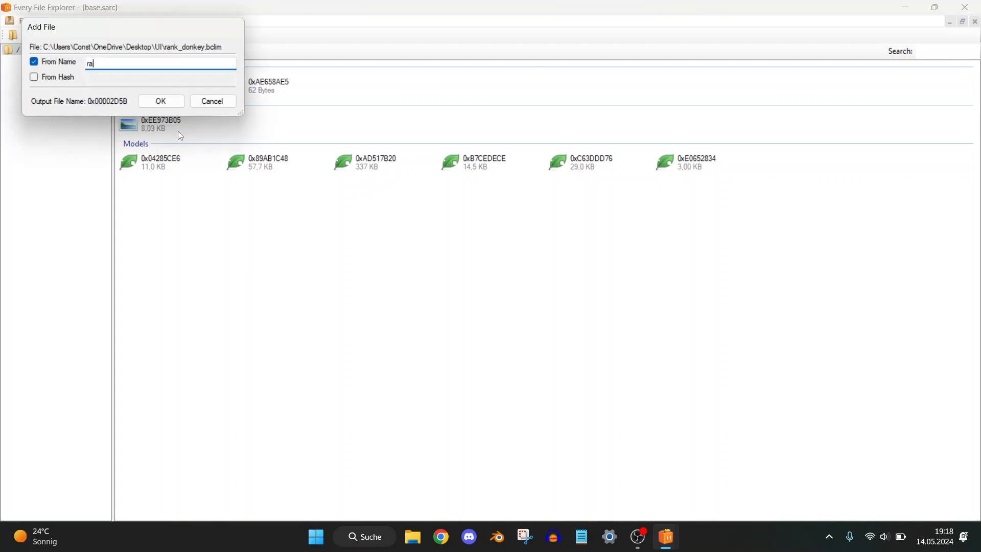
Step: Add the image rank_donkey.bclim from the UI folder to the archive under the name rankmenu.bclim
{"action": "type", "text": "nkmenu.b"}
{"action": "key", "text": "Return"}
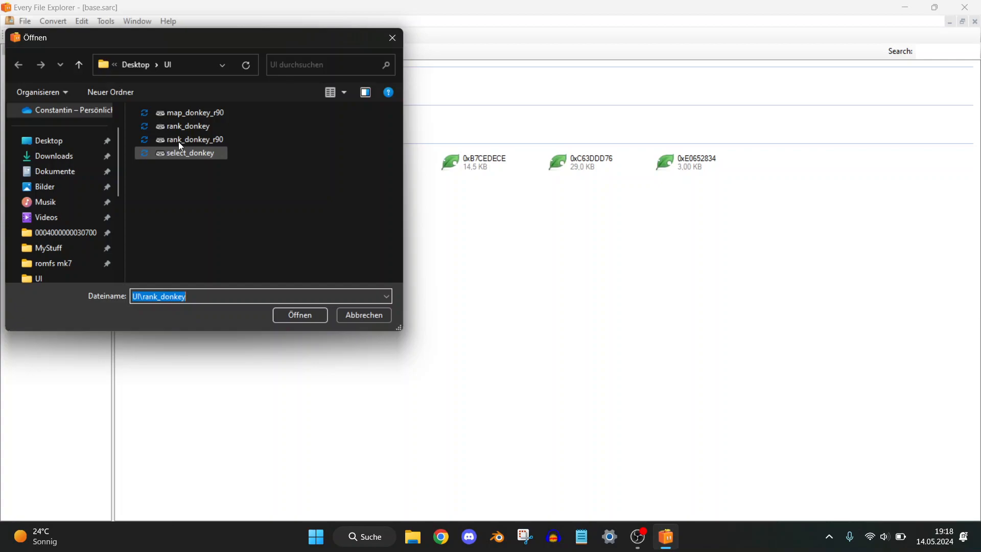
Step: Add the UI images rank_donkey_r90.bclim as rankrace.bclim and map_donkey_r90.bclim as maprace.bclim to the archive
{"action": "double_click", "coordinate": [180, 142]}
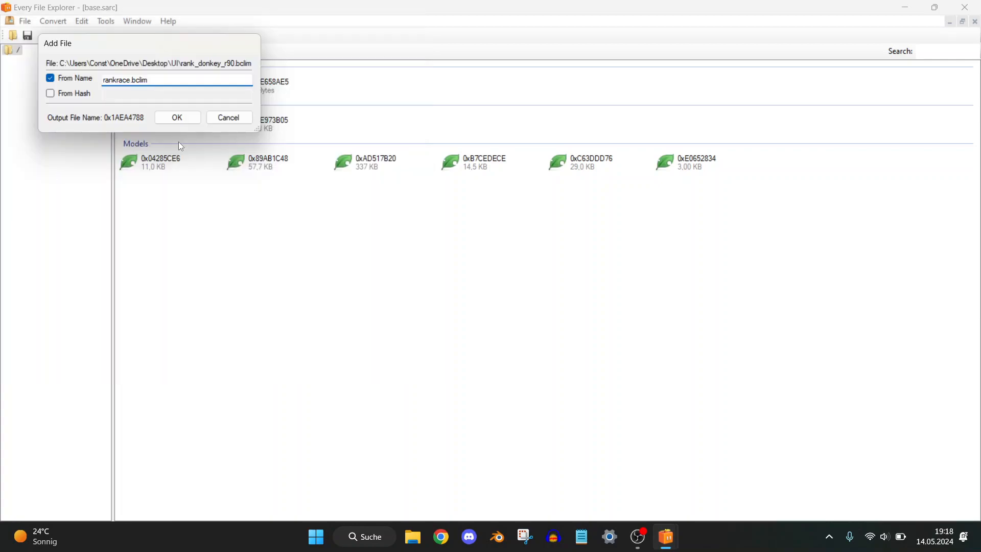
{"action": "key", "text": "Return"}
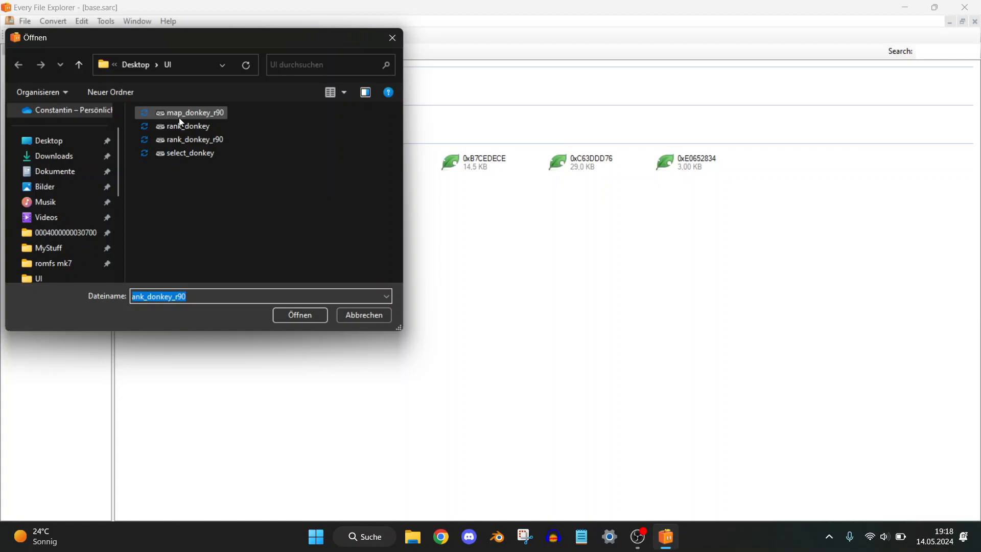
{"action": "double_click", "coordinate": [178, 118]}
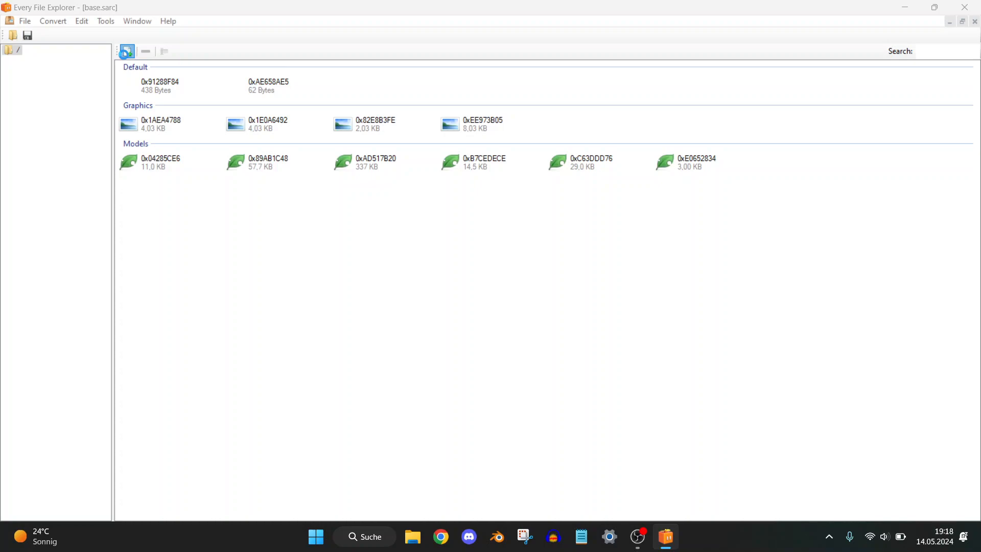
Step: Choose the sound 0.bcwav from the Desktop's mod folder for the archive and name it SND_select.bcwav
{"action": "left_click", "coordinate": [126, 51]}
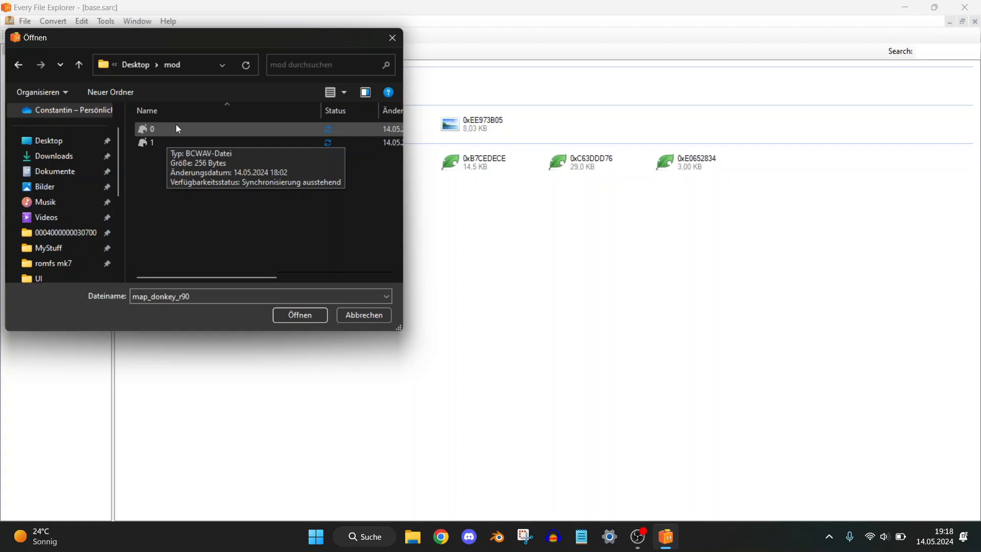
{"action": "double_click", "coordinate": [178, 129]}
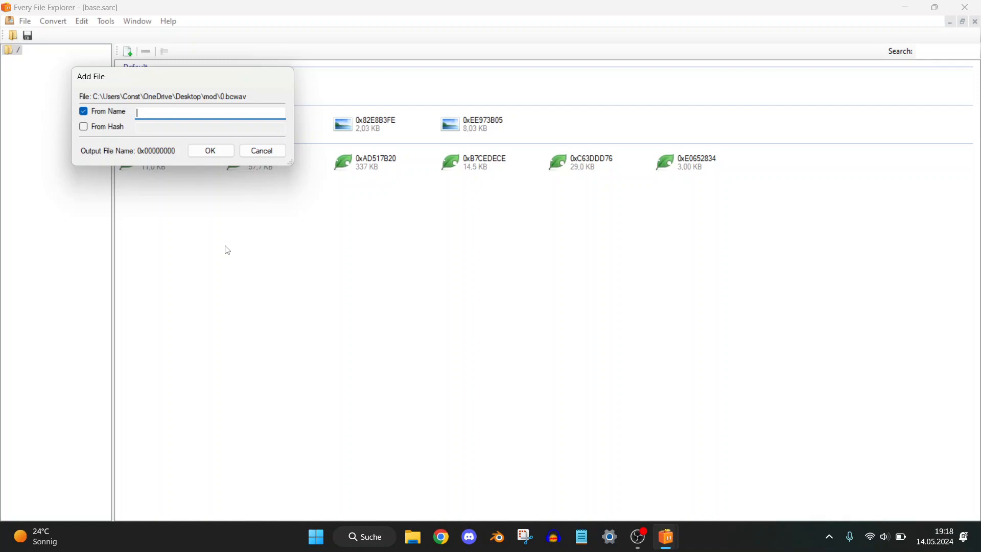
{"action": "type", "text": "SND_select.bcwav"}
{"action": "left_click", "coordinate": [638, 538]}
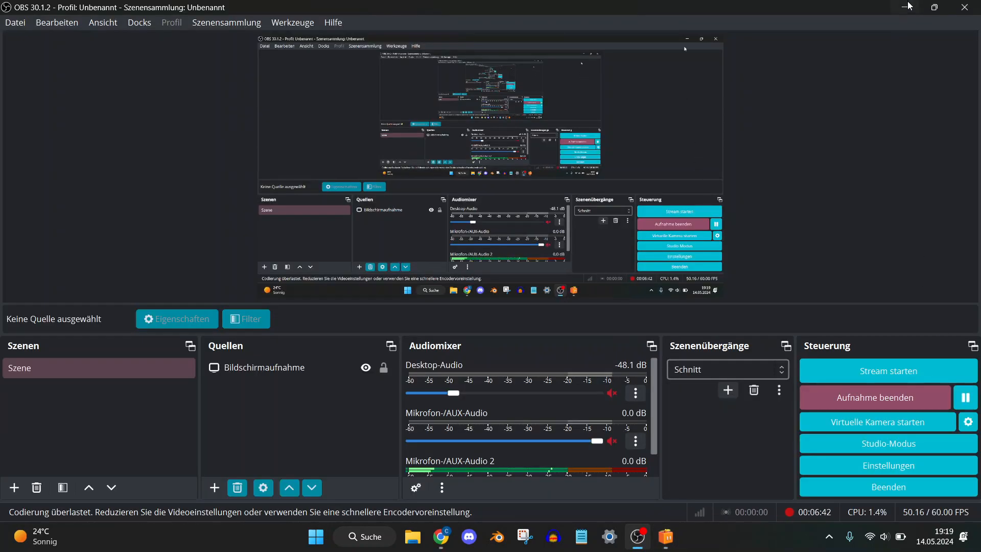
{"action": "left_click", "coordinate": [913, 4]}
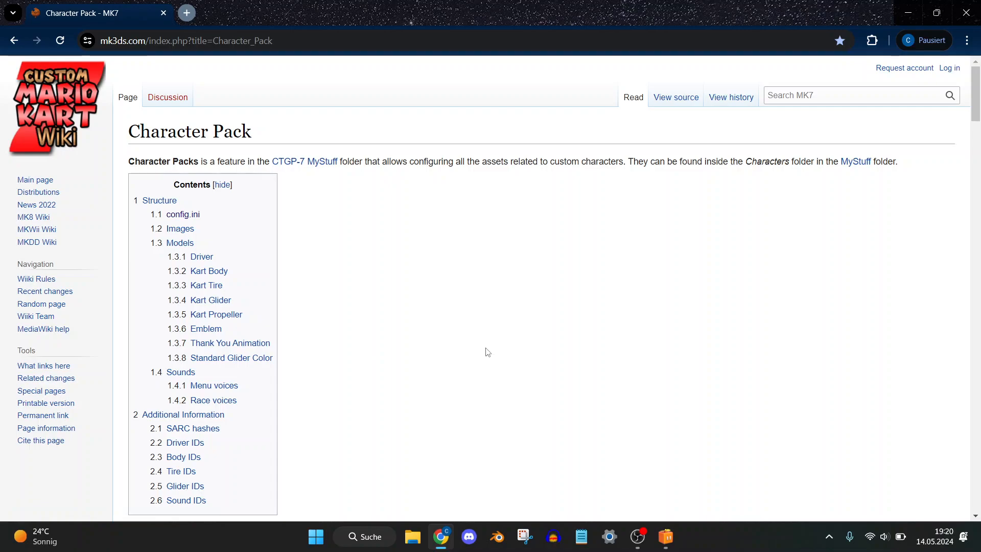
Step: Copy the name SND_select.bcwav from the Menu voices table on the Character Pack wiki page
{"action": "scroll", "coordinate": [486, 351], "scroll_direction": "down", "scroll_amount": 9}
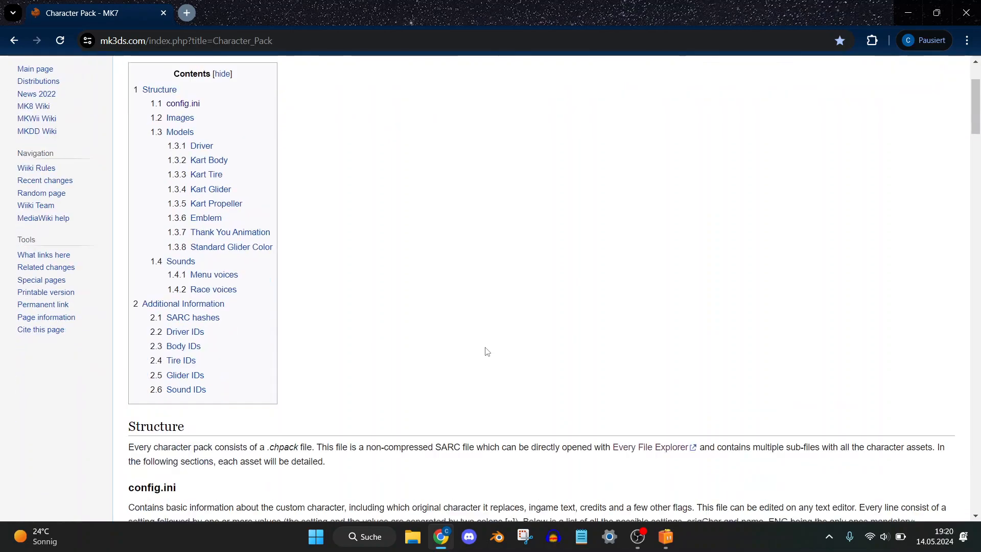
{"action": "scroll", "coordinate": [484, 351], "scroll_direction": "down", "scroll_amount": 1}
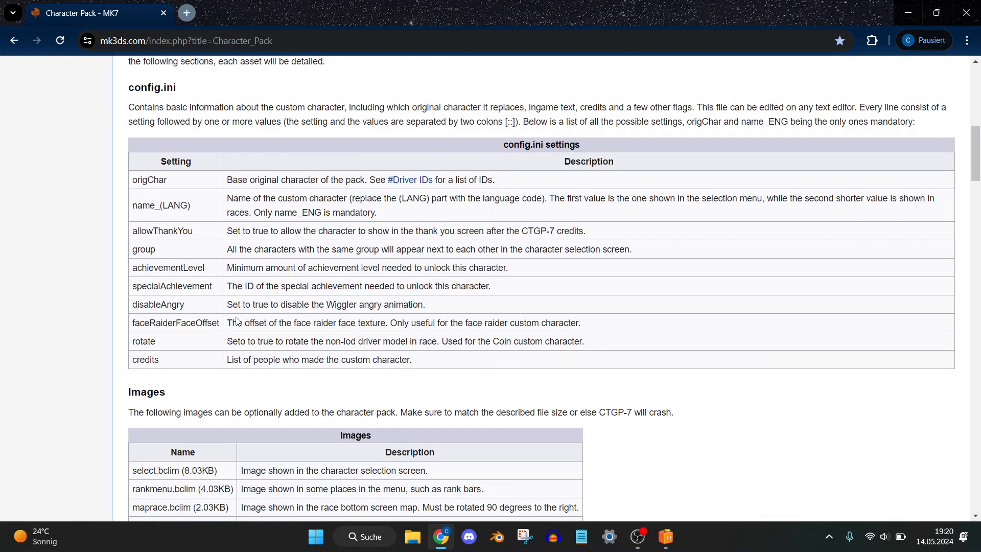
{"action": "scroll", "coordinate": [236, 321], "scroll_direction": "down", "scroll_amount": 10}
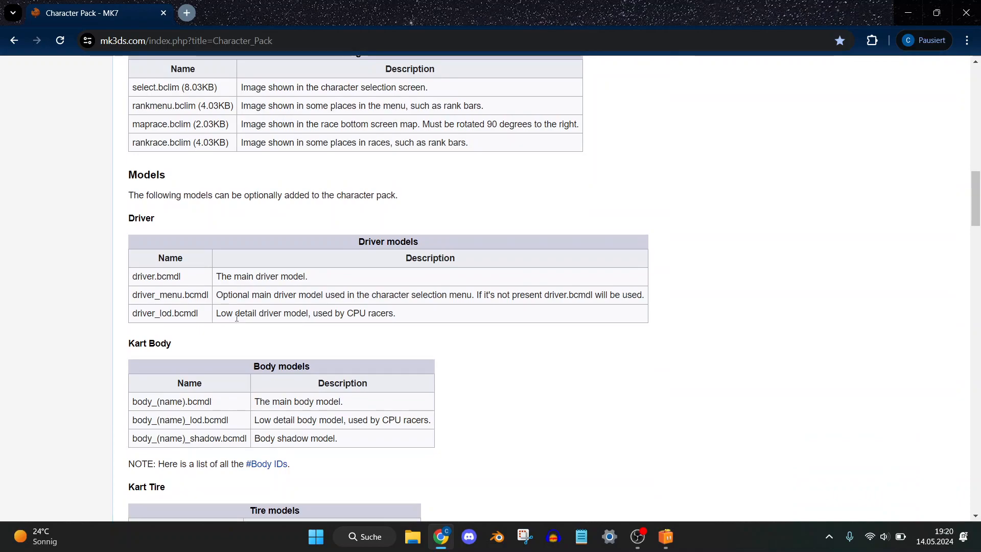
{"action": "scroll", "coordinate": [236, 318], "scroll_direction": "down", "scroll_amount": 20}
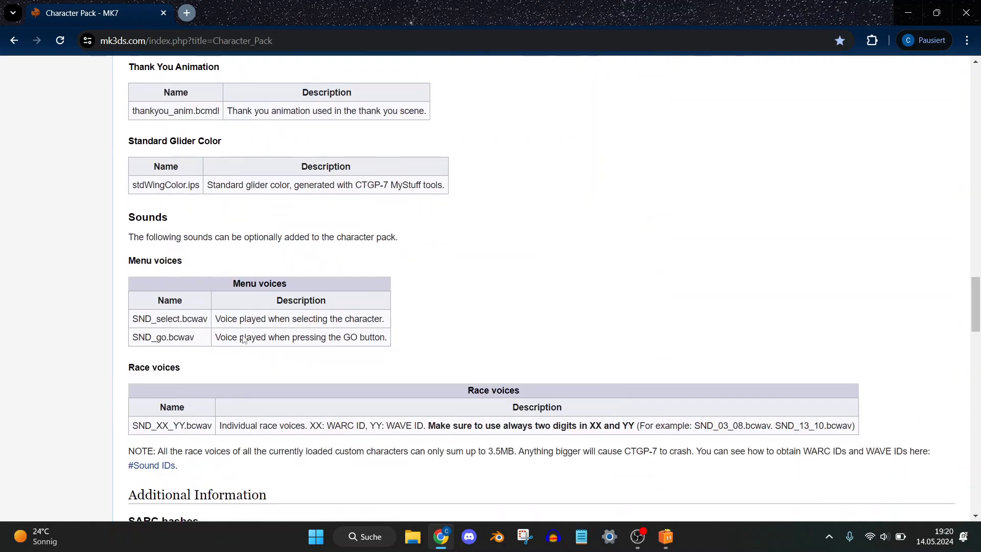
{"action": "scroll", "coordinate": [243, 340], "scroll_direction": "down", "scroll_amount": 2}
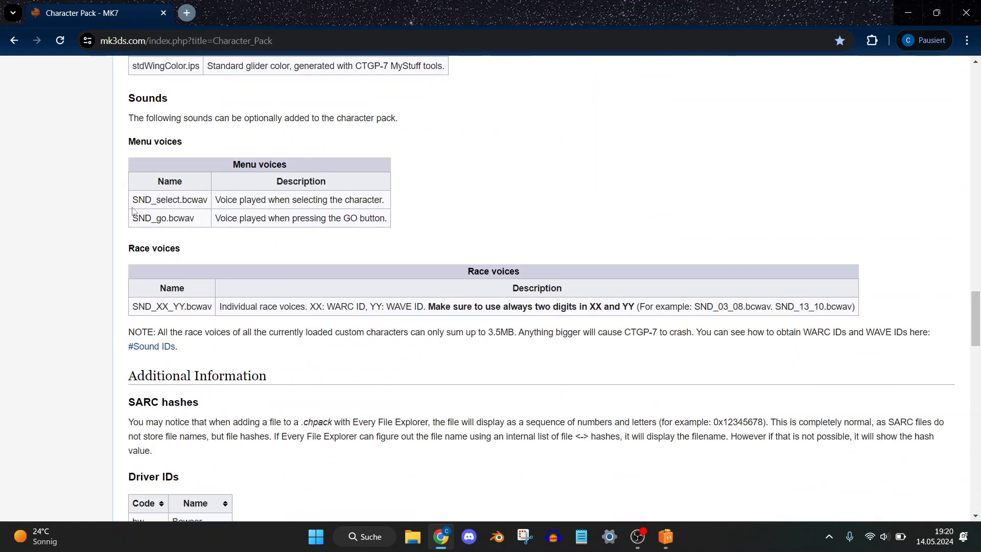
{"action": "left_click_drag", "start_coordinate": [133, 199], "coordinate": [209, 201]}
{"action": "key", "text": "ctrl+c"}
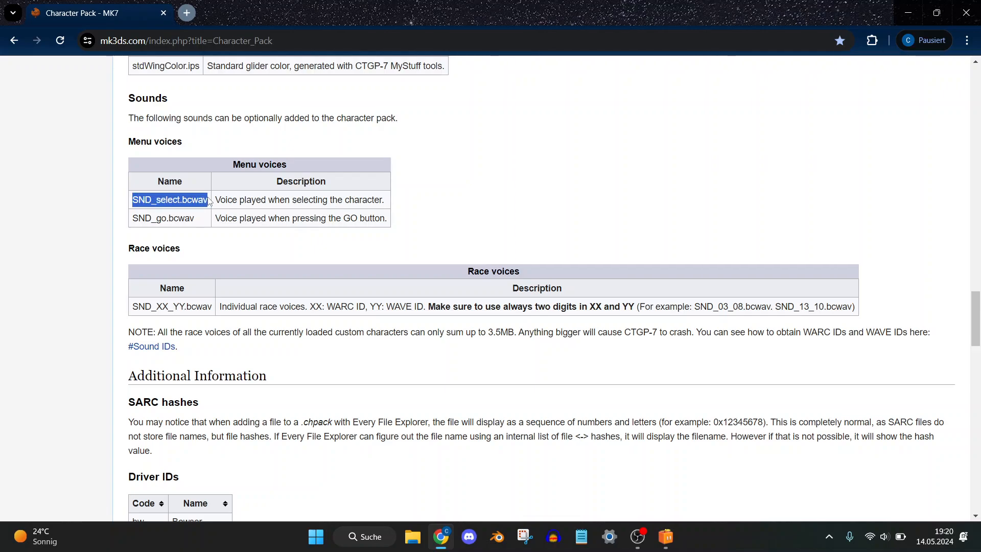
Step: Switch to Every File Explorer, replace the file name with the copied SND_select.bcwav and add 0.bcwav to the archive
{"action": "mouse_move", "coordinate": [664, 538]}
{"action": "left_click", "coordinate": [674, 413]}
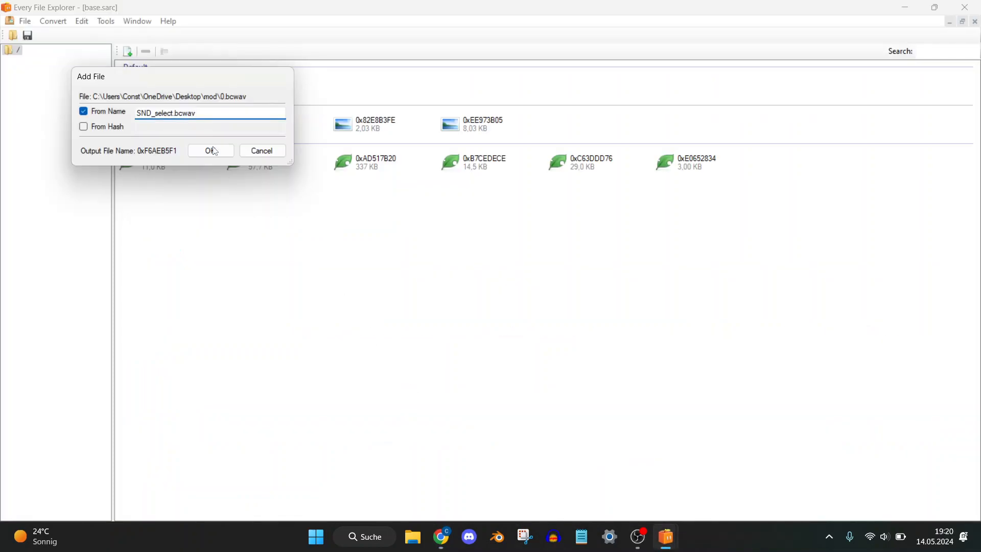
{"action": "left_click_drag", "start_coordinate": [207, 113], "coordinate": [133, 114]}
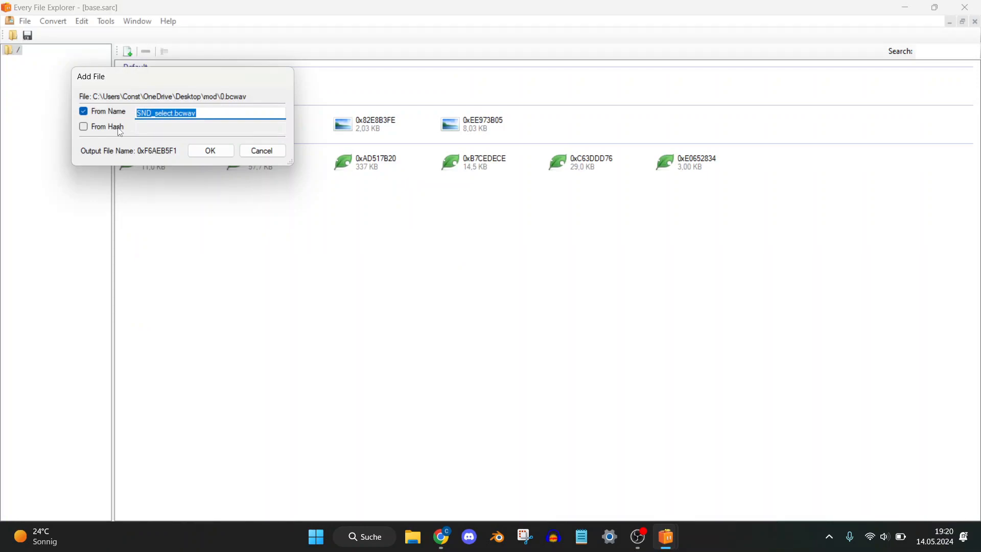
{"action": "key", "text": "ctrl+v"}
{"action": "left_click", "coordinate": [207, 151]}
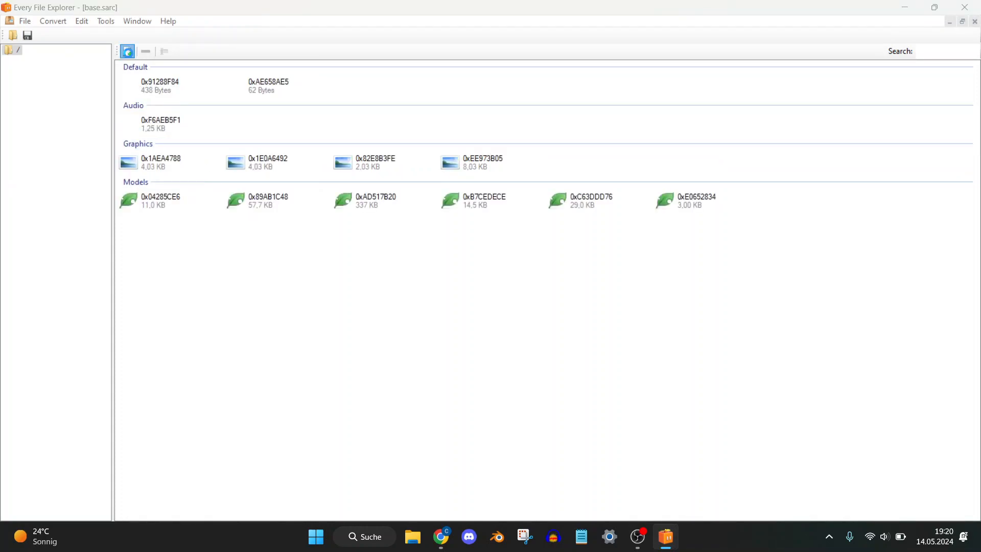
Step: Add the sound 1.bcwav from the mod folder to the archive under the name SND_go.bcwav
{"action": "left_click", "coordinate": [127, 51]}
{"action": "double_click", "coordinate": [159, 142]}
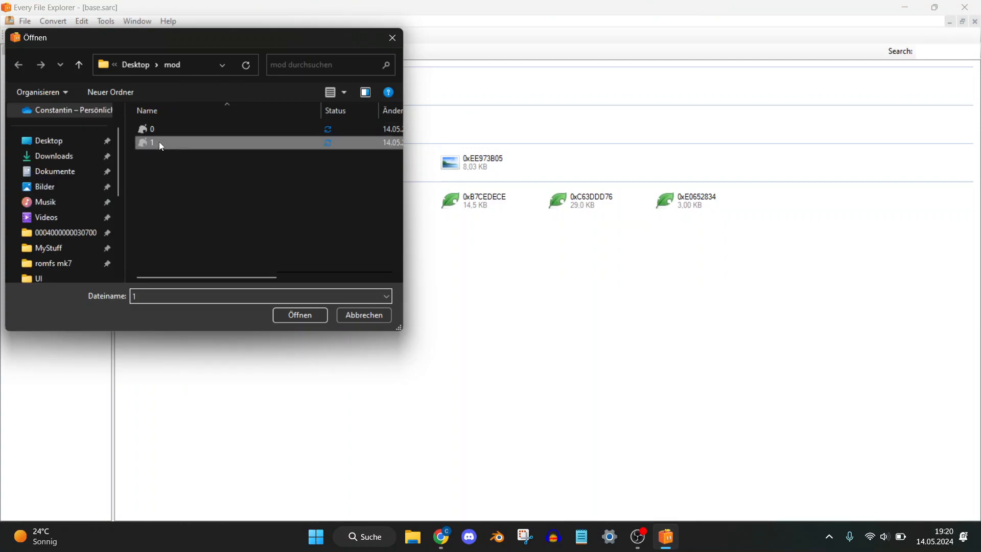
{"action": "key", "text": "ctrl+v"}
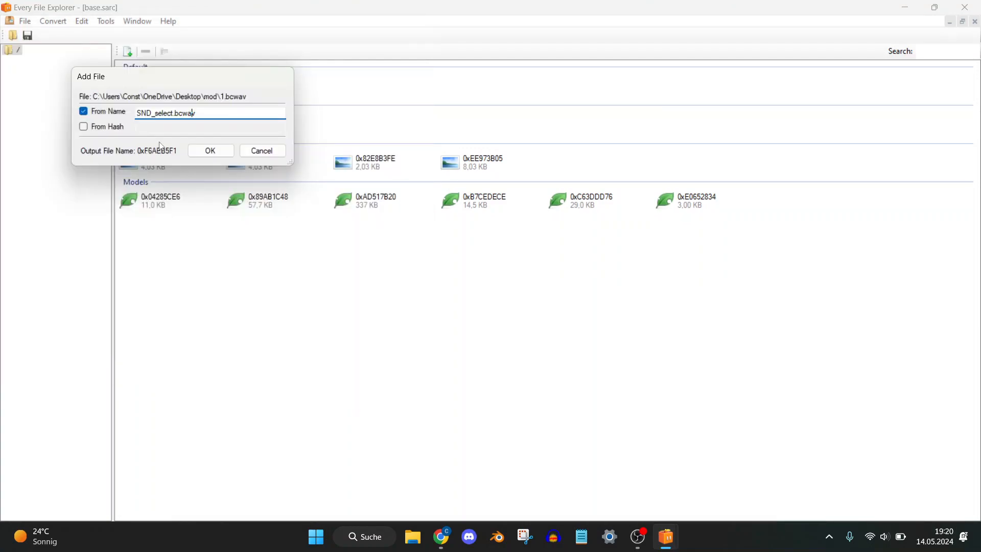
{"action": "key", "text": "BackSpace"}
{"action": "key", "text": "BackSpace"}
{"action": "key", "text": "BackSpace"}
{"action": "key", "text": "BackSpace"}
{"action": "key", "text": "BackSpace"}
{"action": "key", "text": "BackSpace"}
{"action": "type", "text": "go"}
{"action": "key", "text": "Return"}
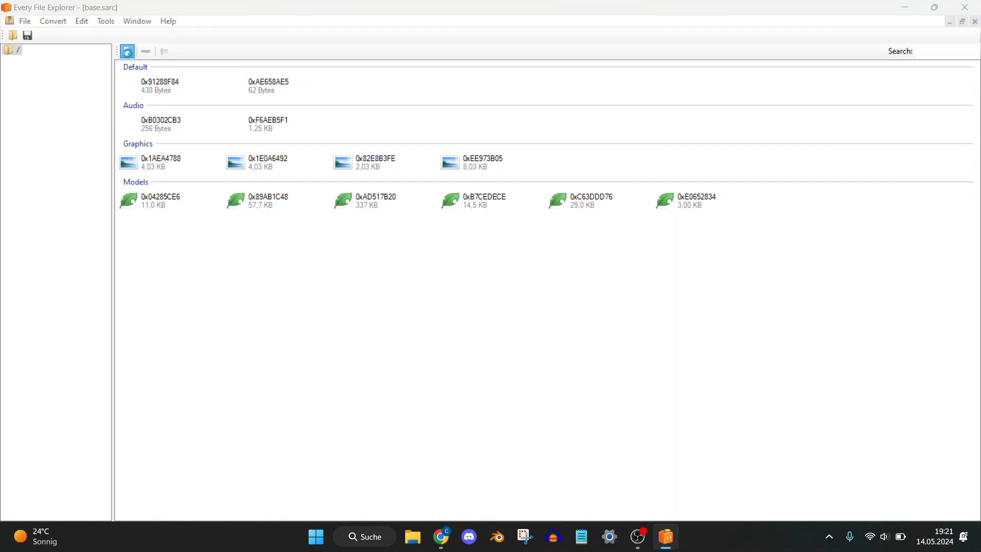
Step: Choose the sound 0.bcwav from the mod folder for another archive entry and start its name with SND_
{"action": "left_click", "coordinate": [127, 51]}
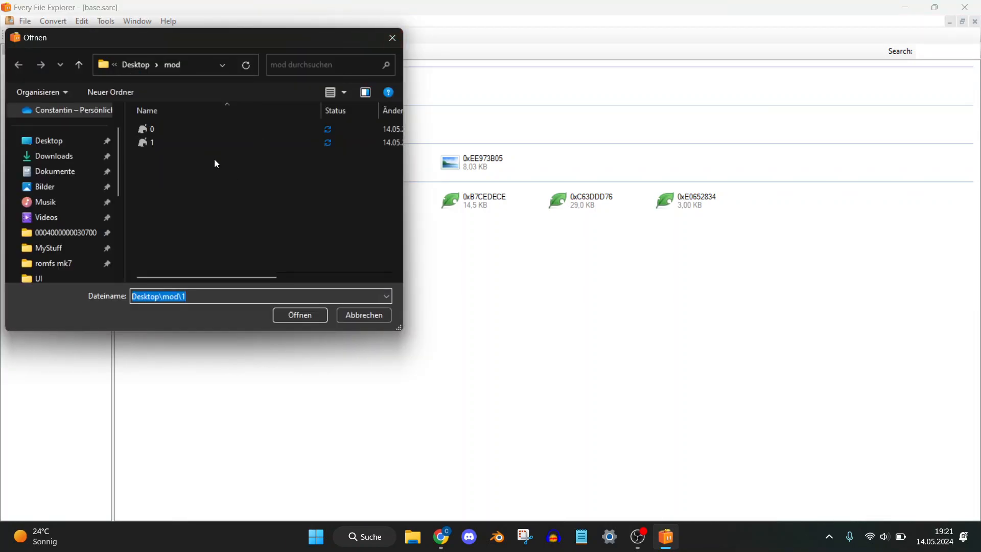
{"action": "double_click", "coordinate": [167, 133]}
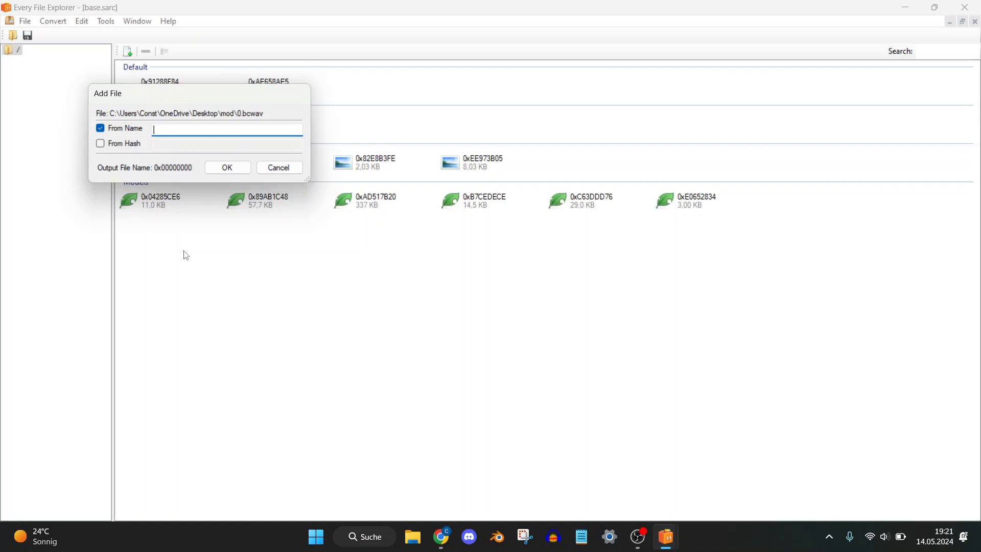
{"action": "type", "text": "SND_"}
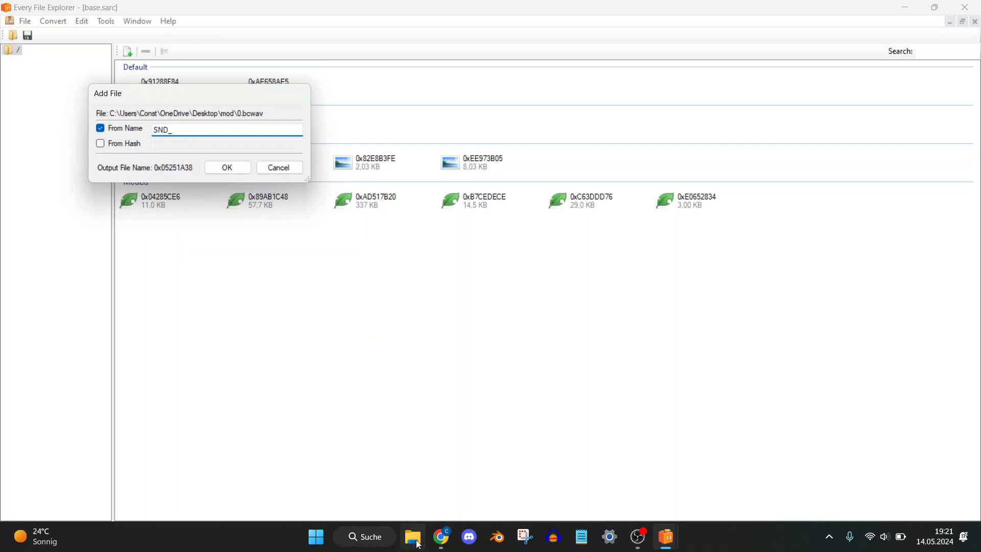
{"action": "left_click", "coordinate": [644, 545]}
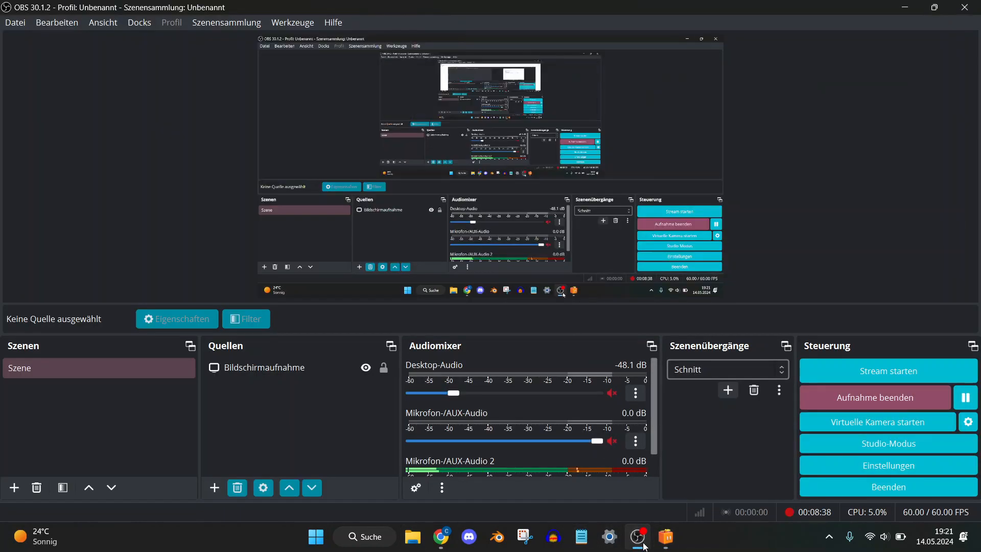
{"action": "left_click", "coordinate": [964, 398]}
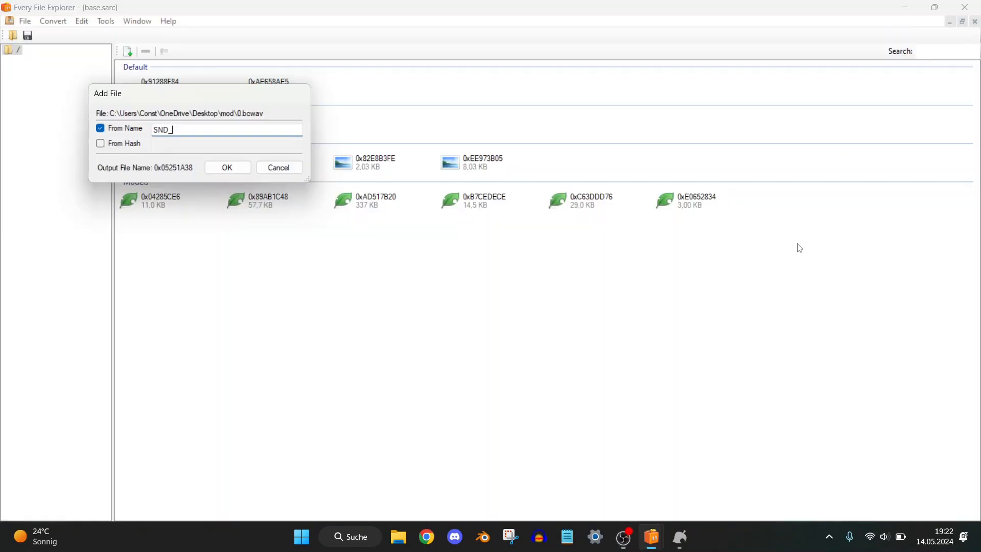
{"action": "left_click", "coordinate": [904, 9]}
Step: Switch to Citric Composer and open the sound archive ctr_dash.bcsar from the romfs Sound folder
{"action": "left_click", "coordinate": [682, 538]}
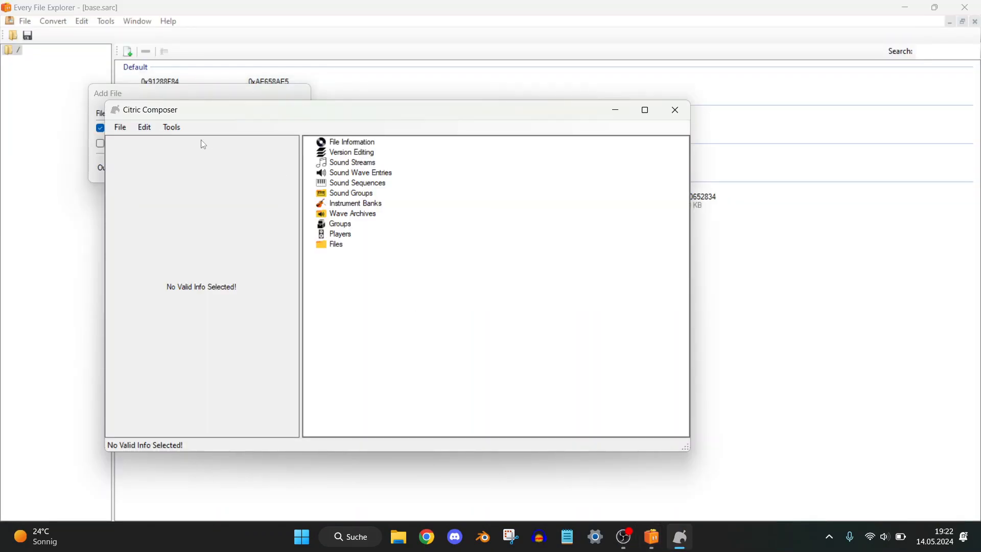
{"action": "left_click", "coordinate": [129, 135]}
{"action": "left_click", "coordinate": [142, 158]}
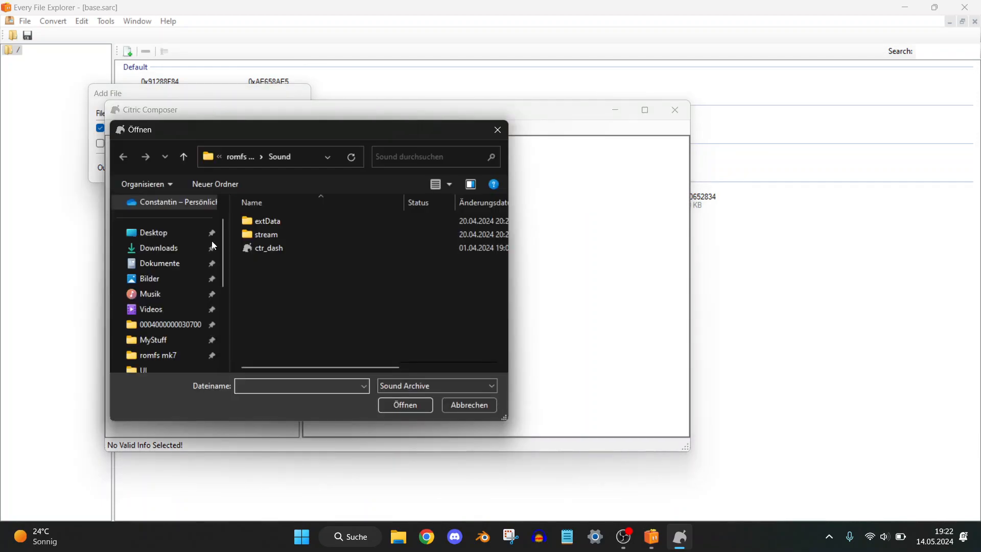
{"action": "double_click", "coordinate": [263, 250]}
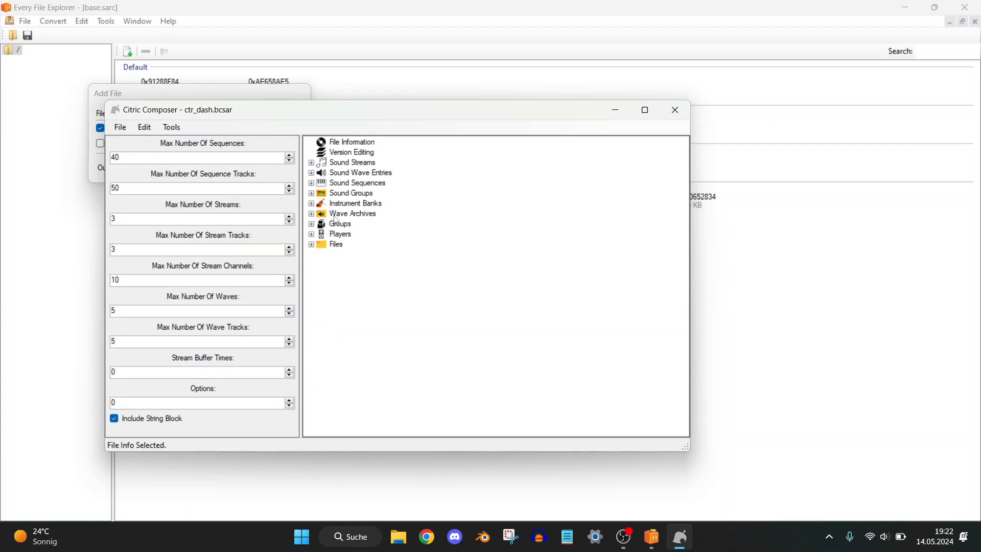
Step: Expand the wave archives of ctr_dash.bcsar, select WARC_2_GUESS_GRP_VO_MR_PC and look through the numbered character voice groups
{"action": "left_click", "coordinate": [311, 215]}
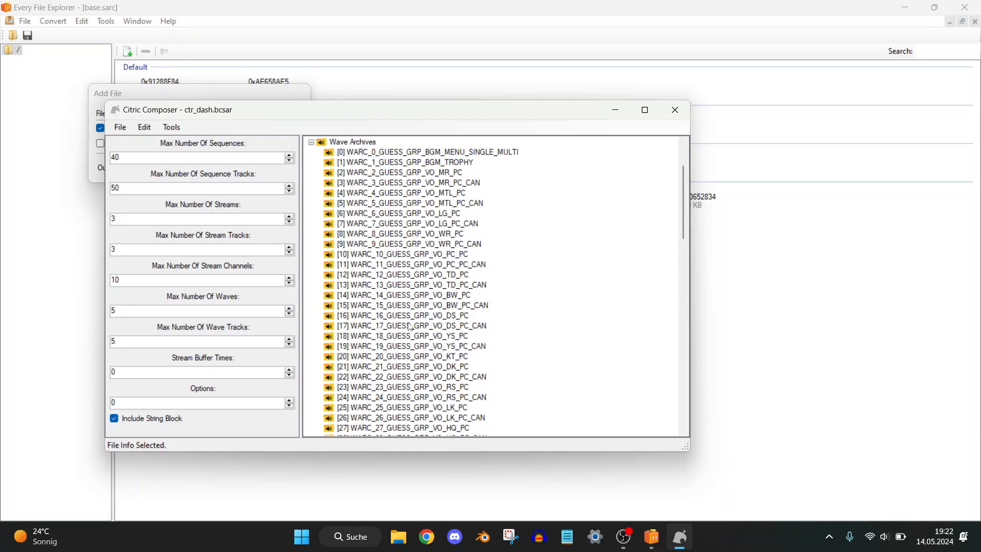
{"action": "left_click", "coordinate": [446, 175]}
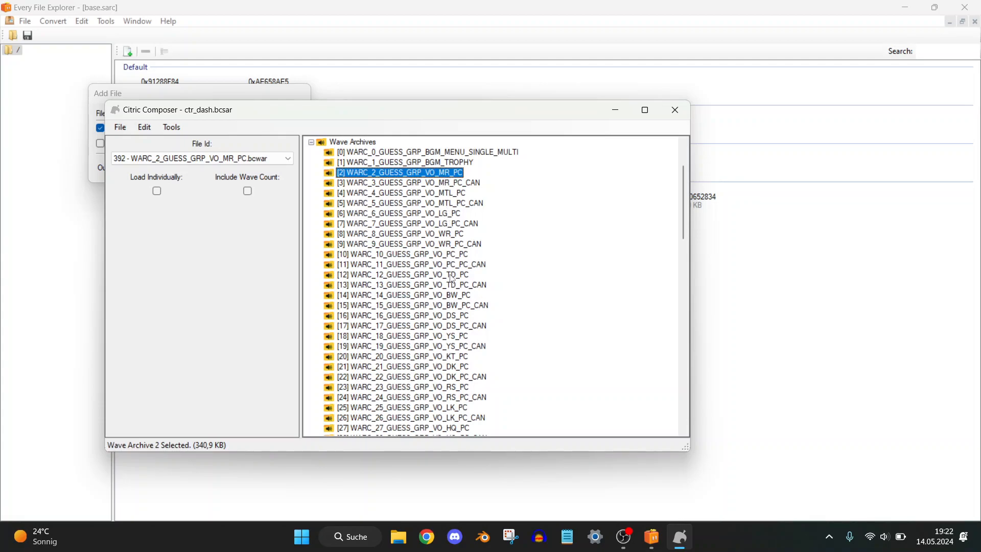
{"action": "scroll", "coordinate": [449, 315], "scroll_direction": "down", "scroll_amount": 1}
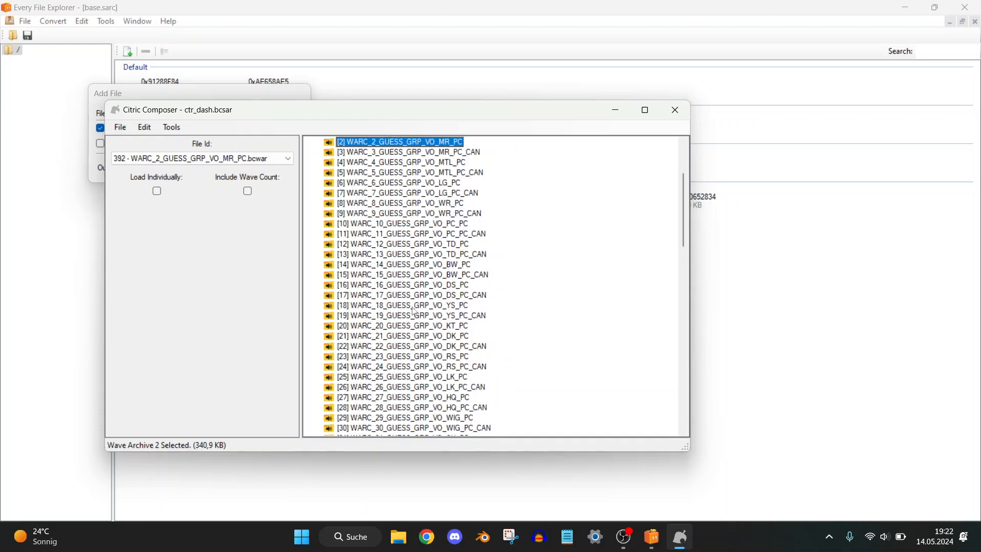
{"action": "scroll", "coordinate": [432, 314], "scroll_direction": "down", "scroll_amount": 1}
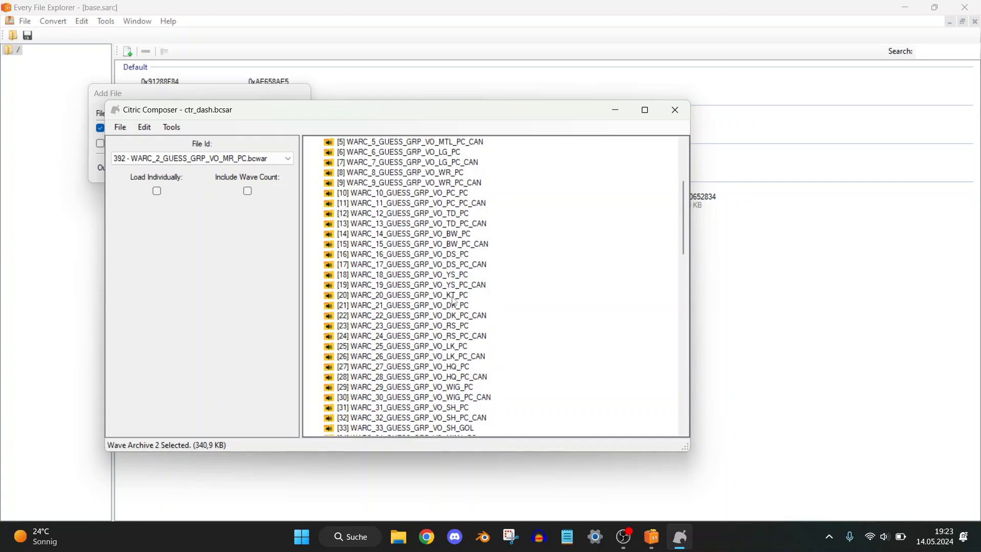
Step: Open wave archive WARC_20_GUESS_GRP_VO_KT_PC, play its wave 0 as a preview and close the archive window
{"action": "left_click", "coordinate": [429, 296]}
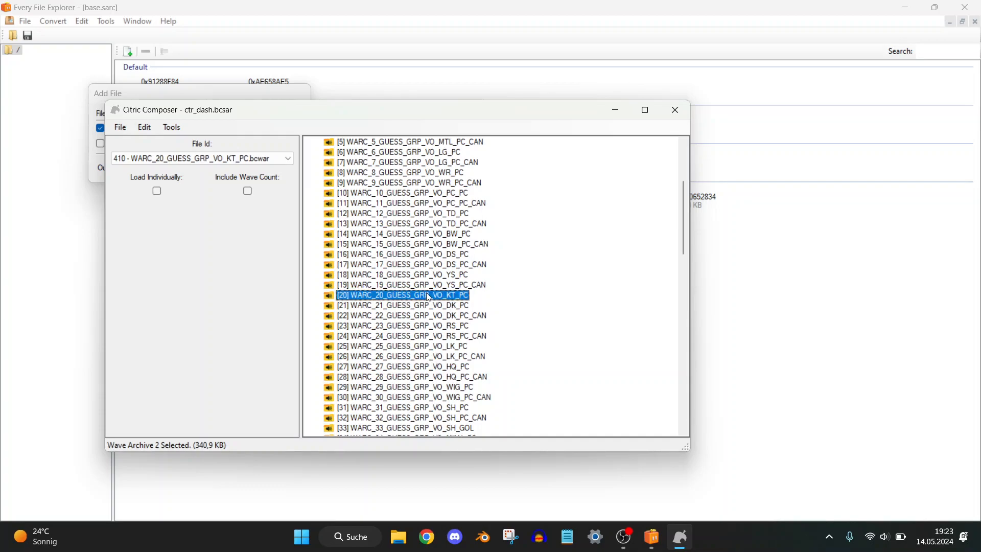
{"action": "double_click", "coordinate": [429, 297]}
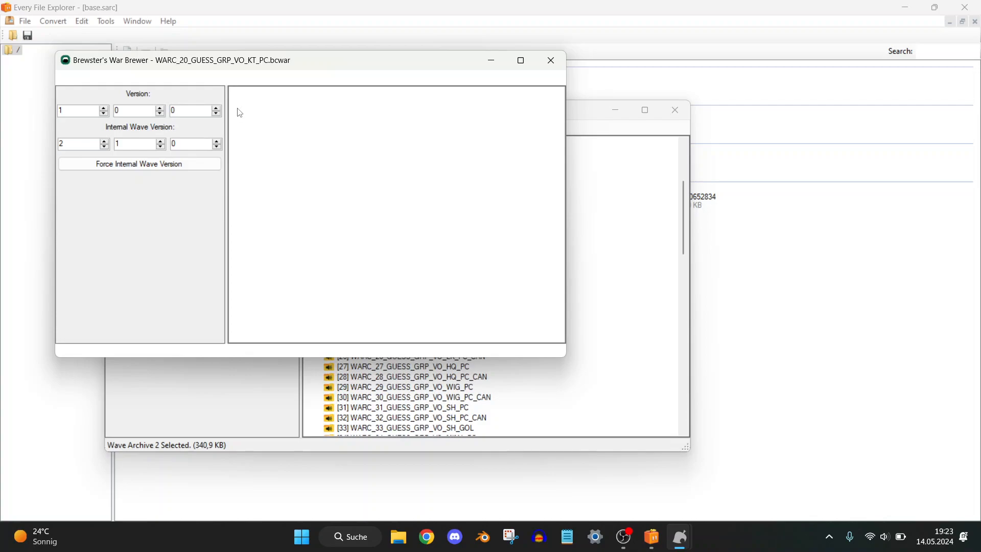
{"action": "left_click", "coordinate": [237, 104]}
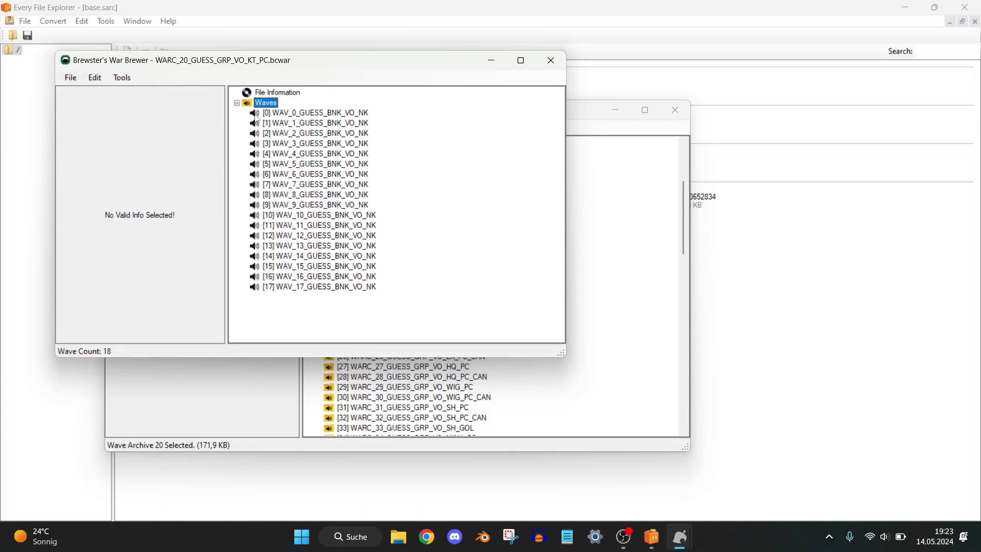
{"action": "left_click", "coordinate": [294, 116]}
{"action": "left_click", "coordinate": [155, 118]}
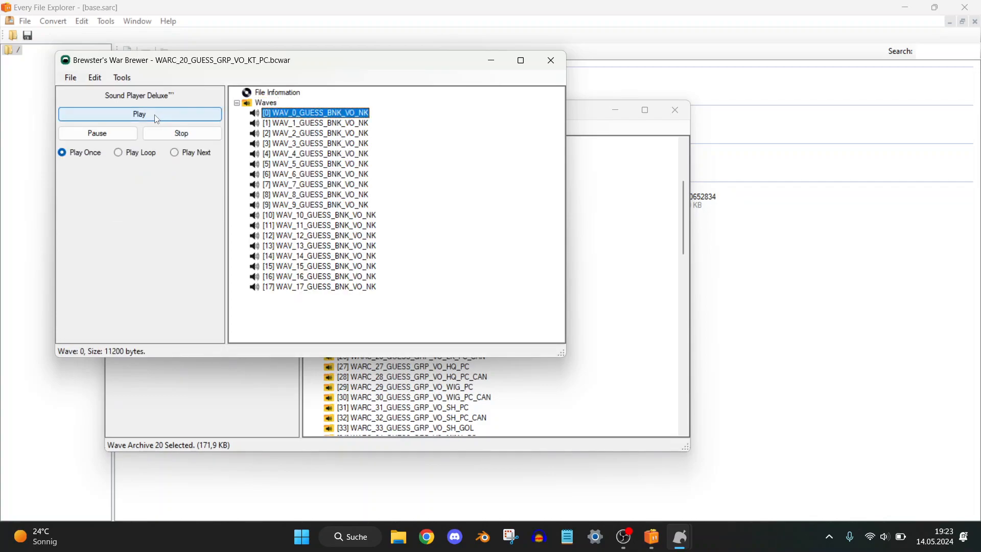
{"action": "left_click", "coordinate": [552, 61]}
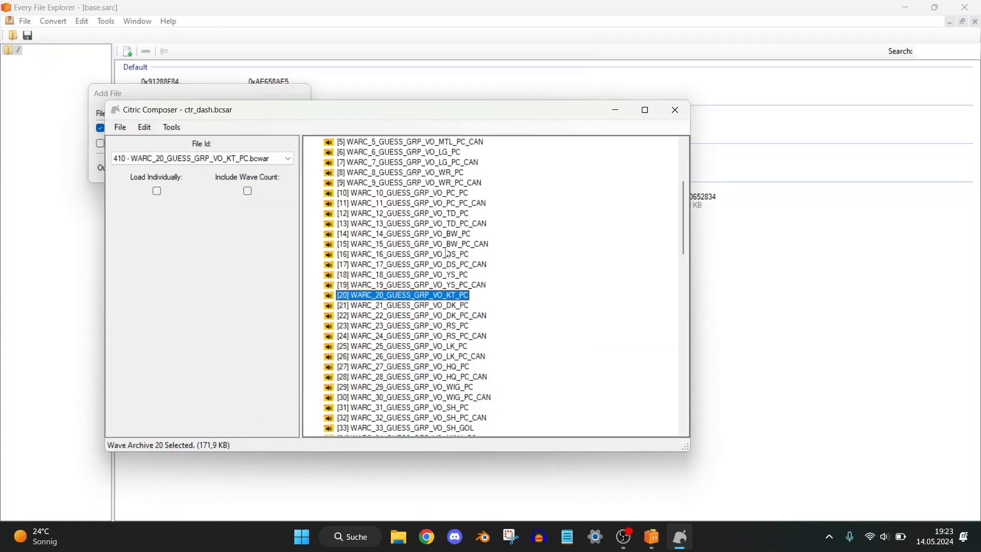
Step: Inspect the waves in WARC_21_GUESS_GRP_VO_DK_PC and, back in Every File Explorer, extend the new entry's name to SND_21
{"action": "left_click", "coordinate": [418, 306]}
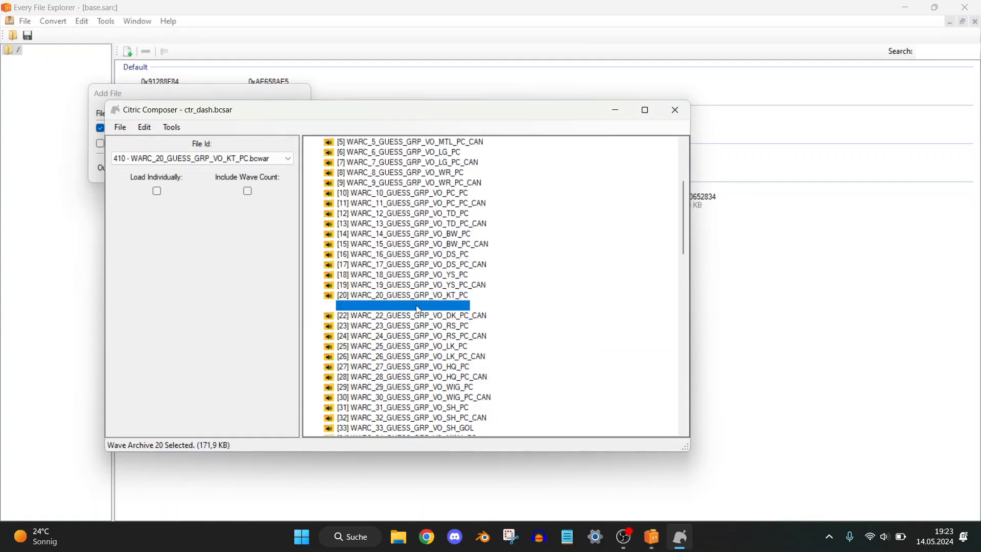
{"action": "double_click", "coordinate": [364, 306]}
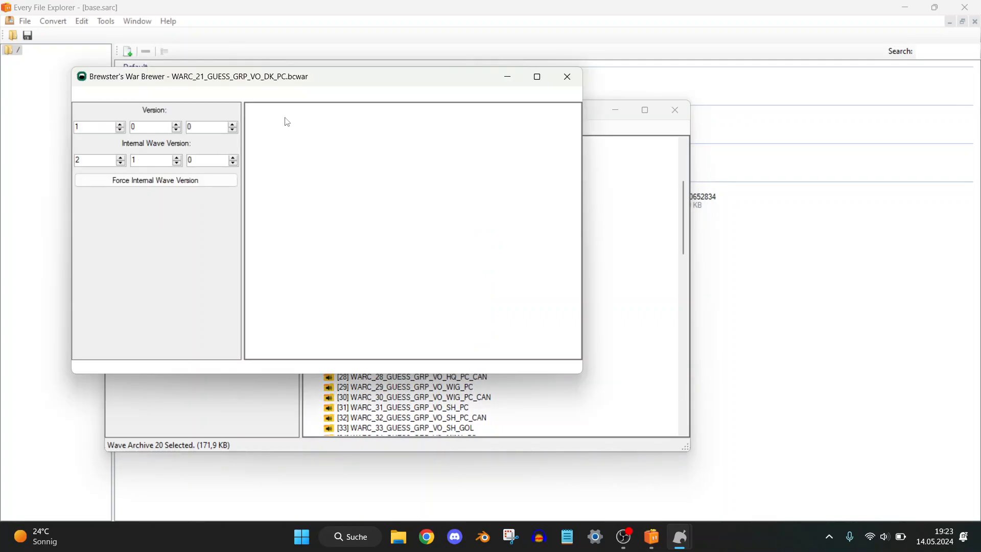
{"action": "double_click", "coordinate": [264, 123]}
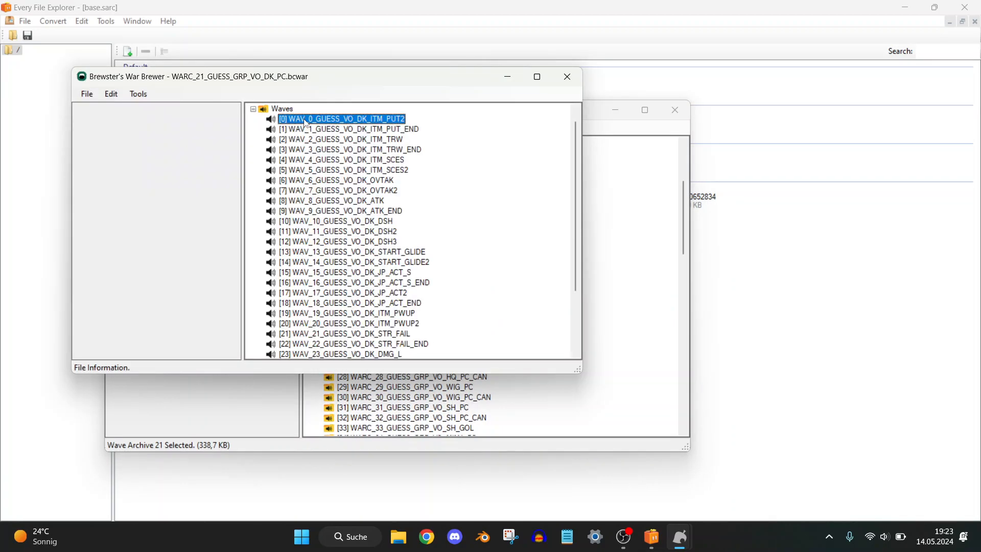
{"action": "left_click", "coordinate": [300, 134]}
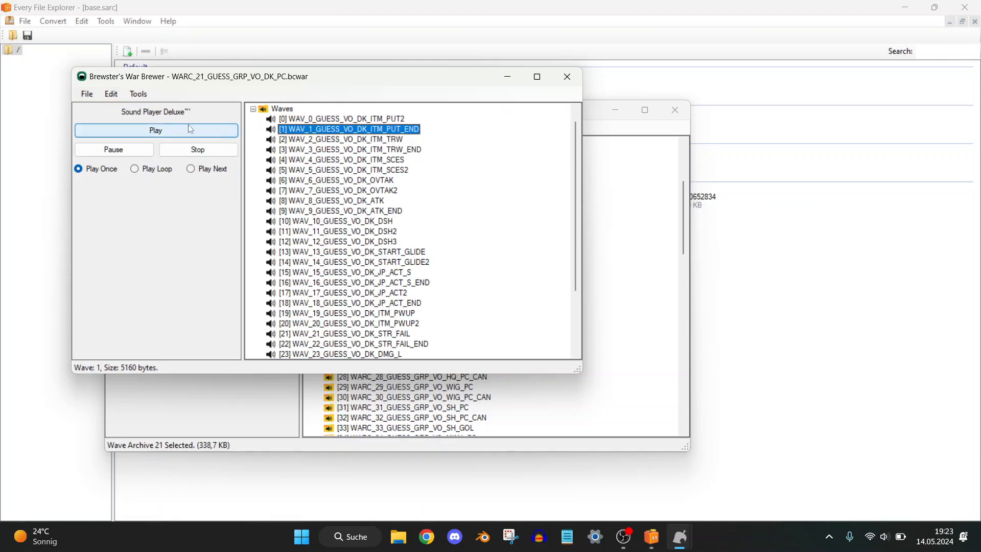
{"action": "left_click", "coordinate": [508, 82]}
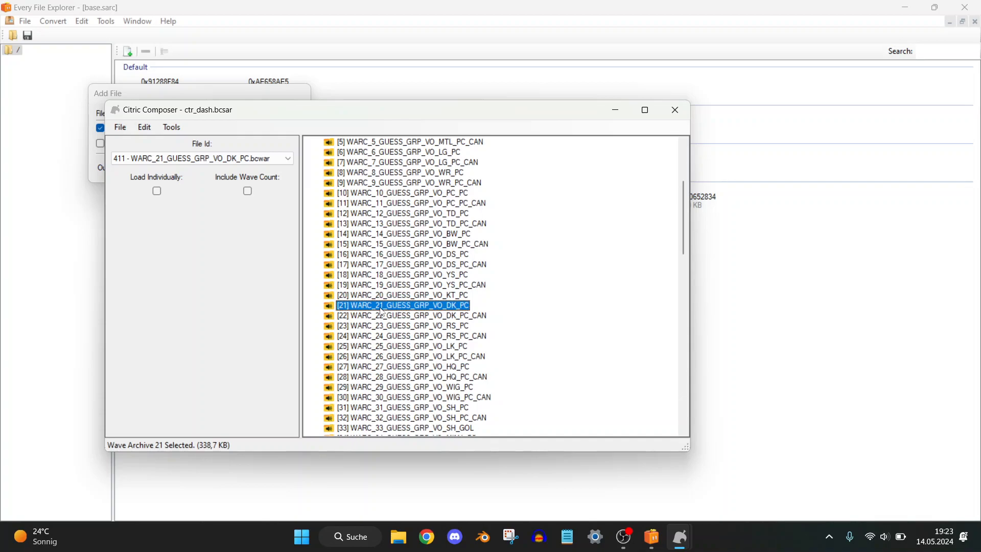
{"action": "left_click", "coordinate": [616, 110]}
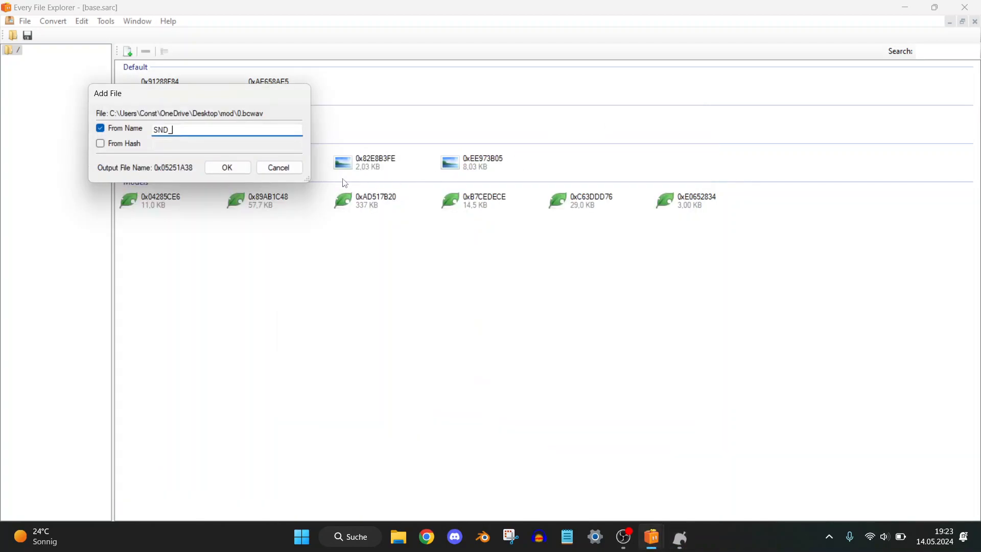
{"action": "type", "text": "21"}
Step: Switch back to the Brewster's War Brewer window for WARC_21_GUESS_GRP_VO_DK_PC and examine several waves and their index numbers
{"action": "mouse_move", "coordinate": [680, 541]}
{"action": "left_click", "coordinate": [638, 503]}
{"action": "left_click", "coordinate": [721, 504]}
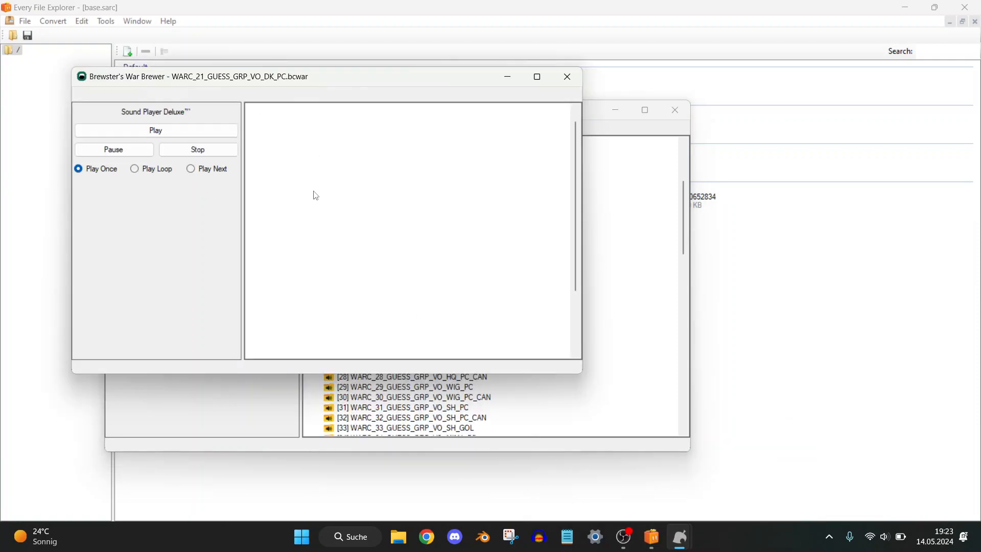
{"action": "left_click", "coordinate": [305, 160]}
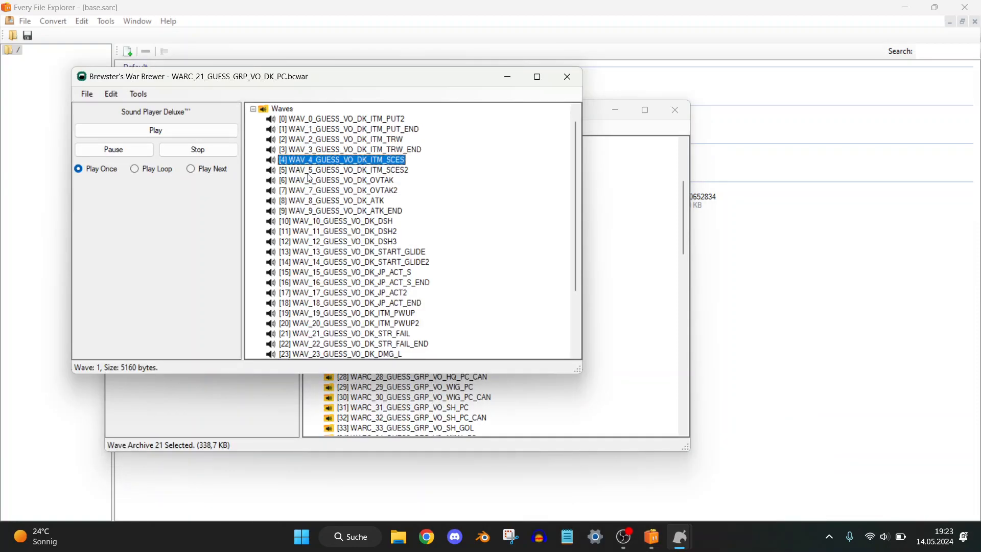
{"action": "left_click", "coordinate": [312, 232]}
{"action": "left_click", "coordinate": [314, 171]}
{"action": "left_click", "coordinate": [314, 139]}
{"action": "left_click", "coordinate": [315, 130]}
{"action": "left_click", "coordinate": [318, 121]}
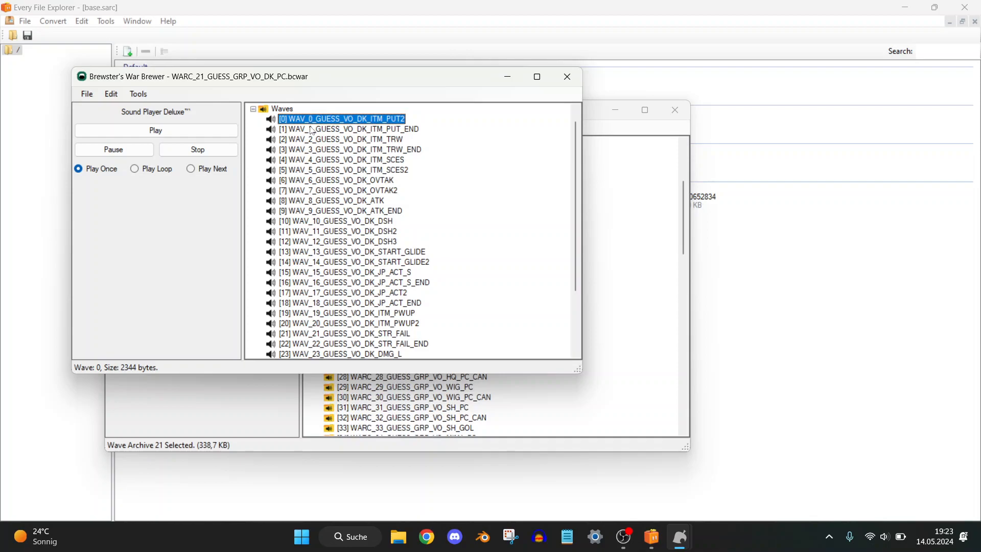
{"action": "left_click", "coordinate": [507, 78]}
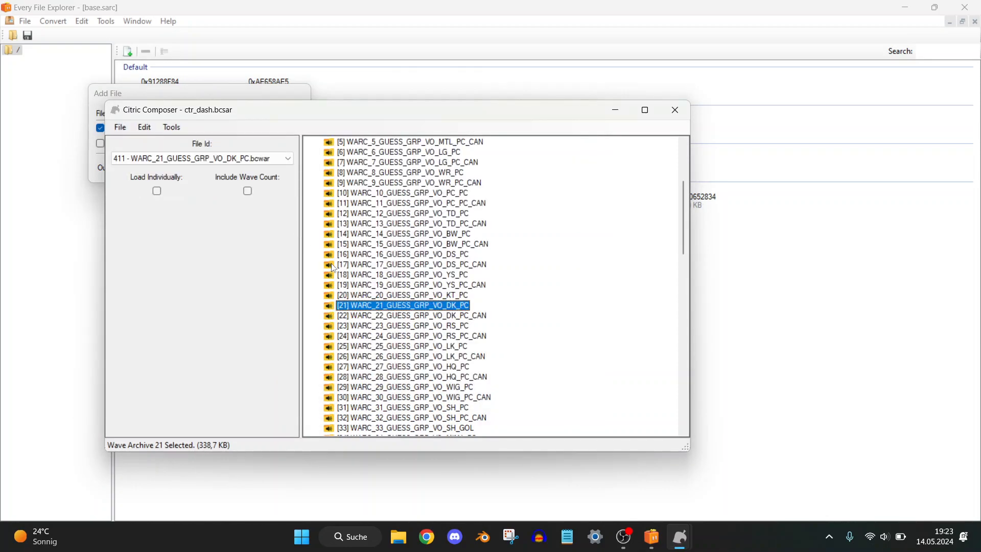
Step: Return to Every File Explorer, set the sound's name to SND_21_00.bcwav and add 0.bcwav to the archive
{"action": "left_click", "coordinate": [615, 112]}
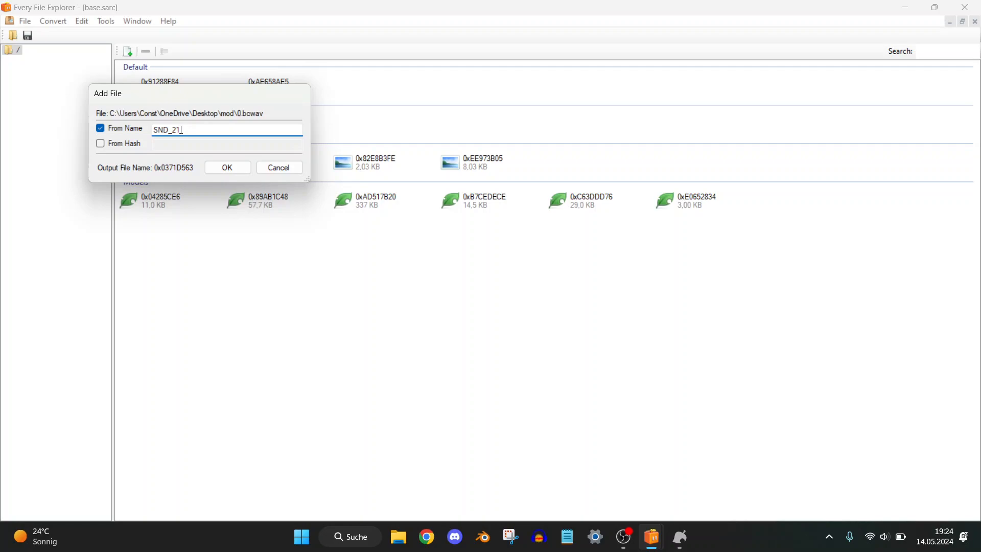
{"action": "left_click_drag", "start_coordinate": [182, 131], "coordinate": [172, 132]}
{"action": "type", "text": "1"}
{"action": "key", "text": "BackSpace"}
{"action": "type", "text": "01"}
{"action": "key", "text": "BackSpace"}
{"action": "key", "text": "BackSpace"}
{"action": "type", "text": "21_"}
{"action": "type", "text": "00"}
{"action": "key", "text": "BackSpace"}
{"action": "type", "text": "0.bcwav"}
{"action": "left_click", "coordinate": [228, 169]}
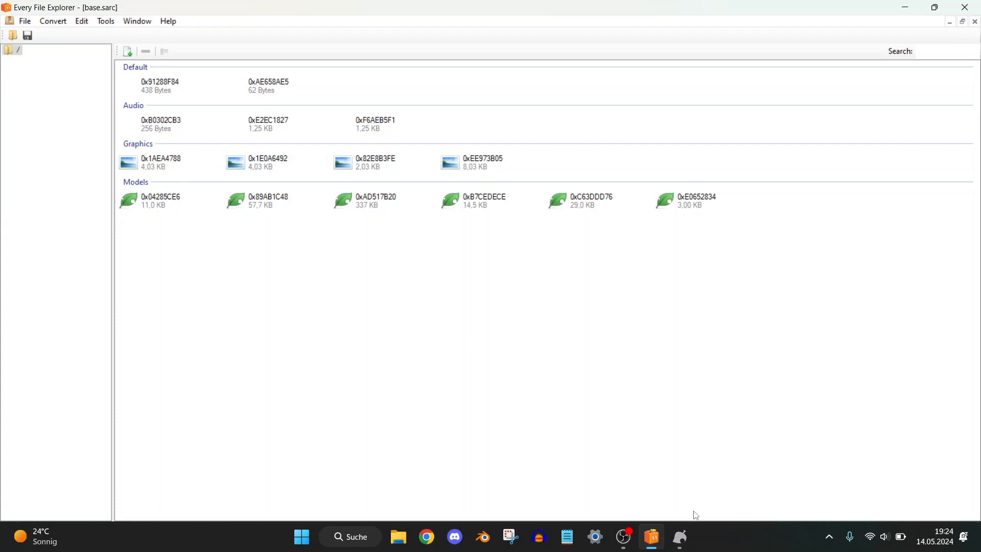
Step: Review the wave list of WARC_21_GUESS_GRP_VO_DK_PC through its last entry, wave 30, and close that window
{"action": "mouse_move", "coordinate": [682, 537]}
{"action": "left_click", "coordinate": [710, 505]}
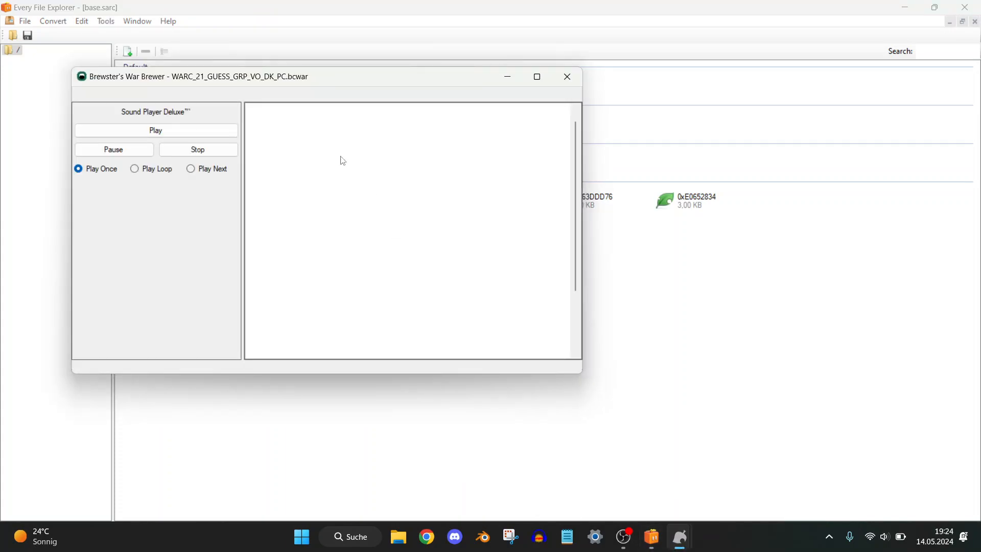
{"action": "scroll", "coordinate": [320, 173], "scroll_direction": "down", "scroll_amount": 3}
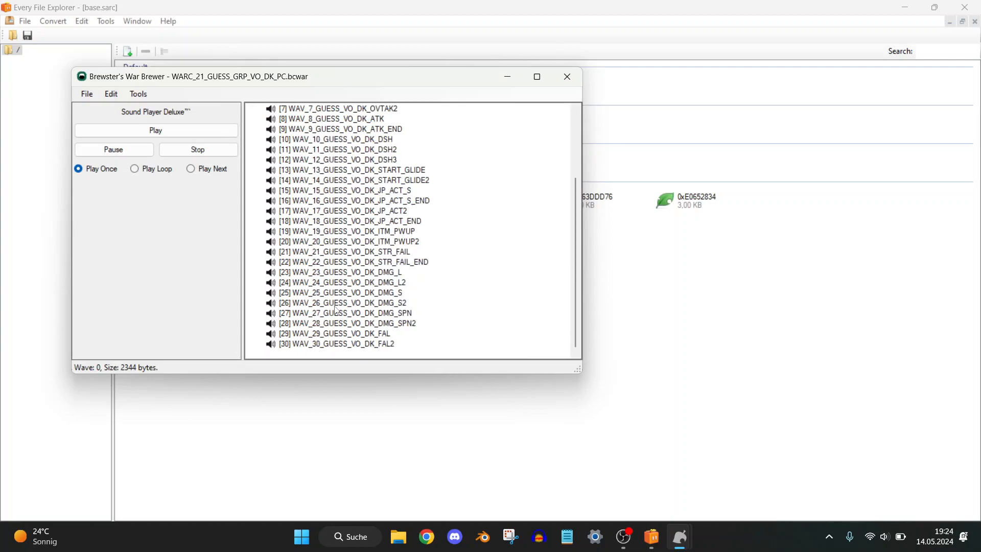
{"action": "left_click", "coordinate": [283, 347]}
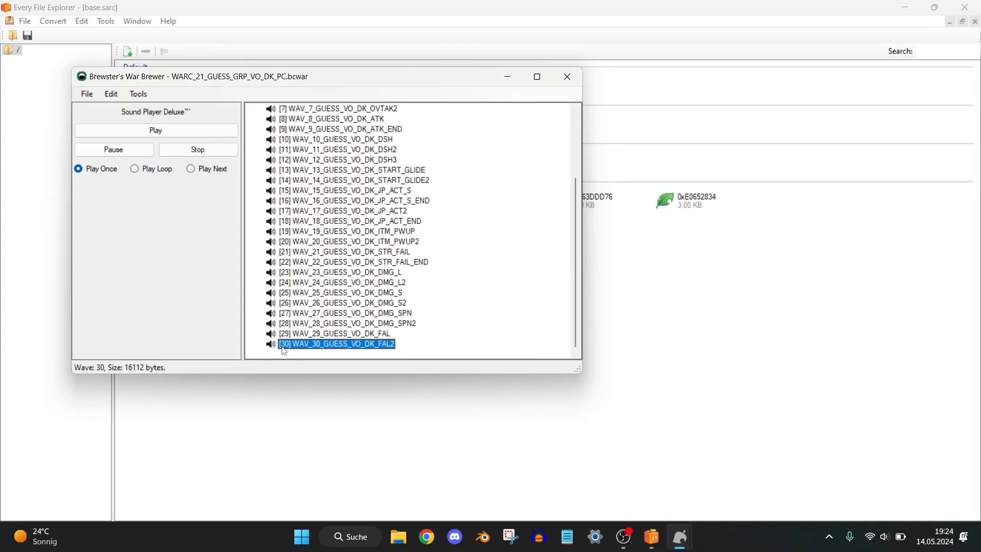
{"action": "scroll", "coordinate": [289, 329], "scroll_direction": "up", "scroll_amount": 3}
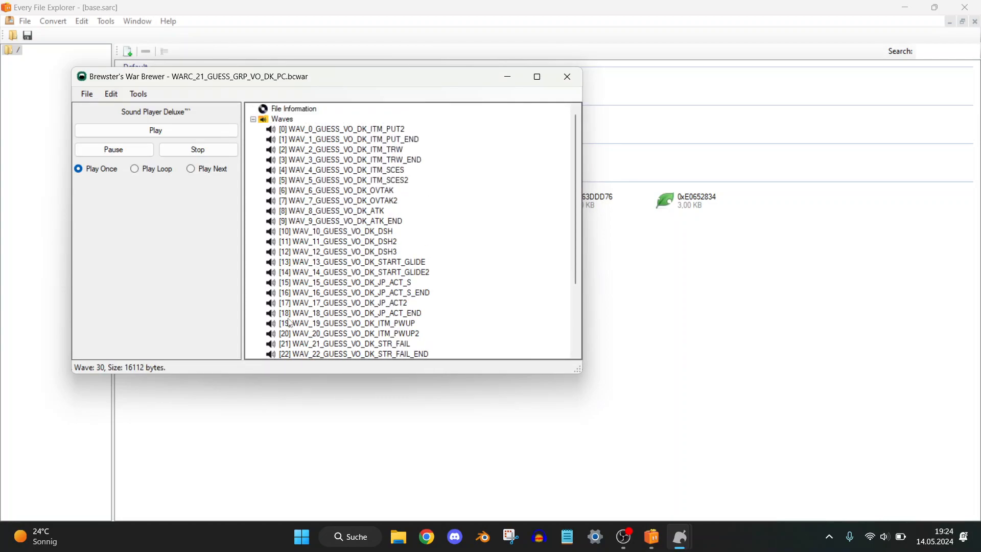
{"action": "left_click", "coordinate": [567, 77]}
Step: Browse the wave archives in Citric Composer and view the waves in WARC_20_GUESS_GRP_VO_KT_PC, closing its window
{"action": "mouse_move", "coordinate": [681, 537]}
{"action": "left_click", "coordinate": [632, 511]}
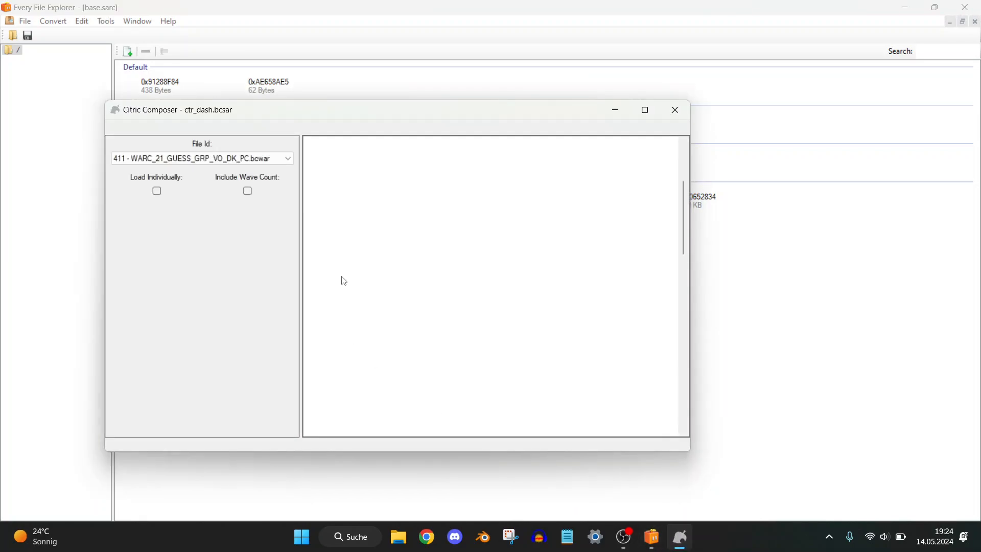
{"action": "scroll", "coordinate": [345, 271], "scroll_direction": "up", "scroll_amount": 5}
{"action": "scroll", "coordinate": [354, 268], "scroll_direction": "down", "scroll_amount": 5}
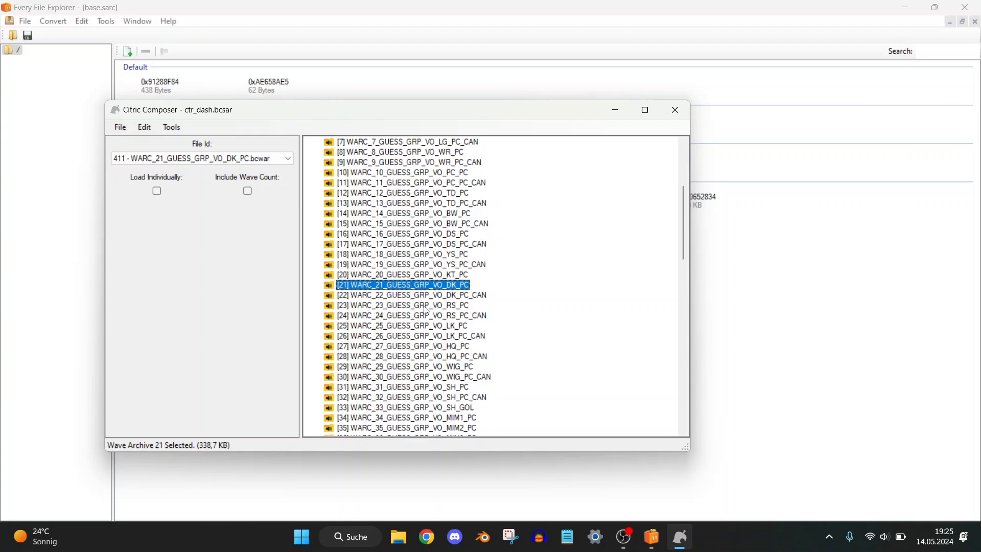
{"action": "scroll", "coordinate": [427, 311], "scroll_direction": "down", "scroll_amount": 1}
{"action": "scroll", "coordinate": [427, 311], "scroll_direction": "up", "scroll_amount": 2}
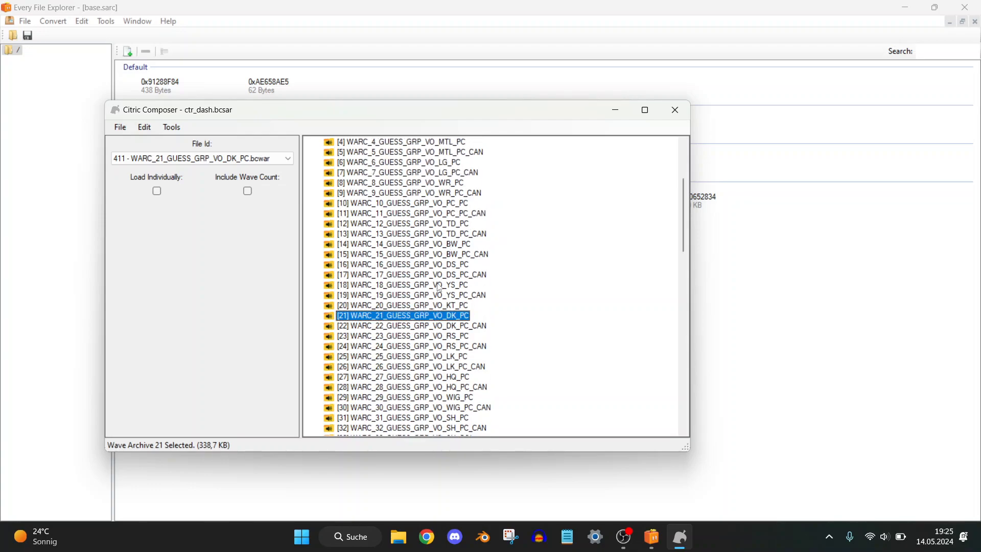
{"action": "left_click", "coordinate": [444, 305]}
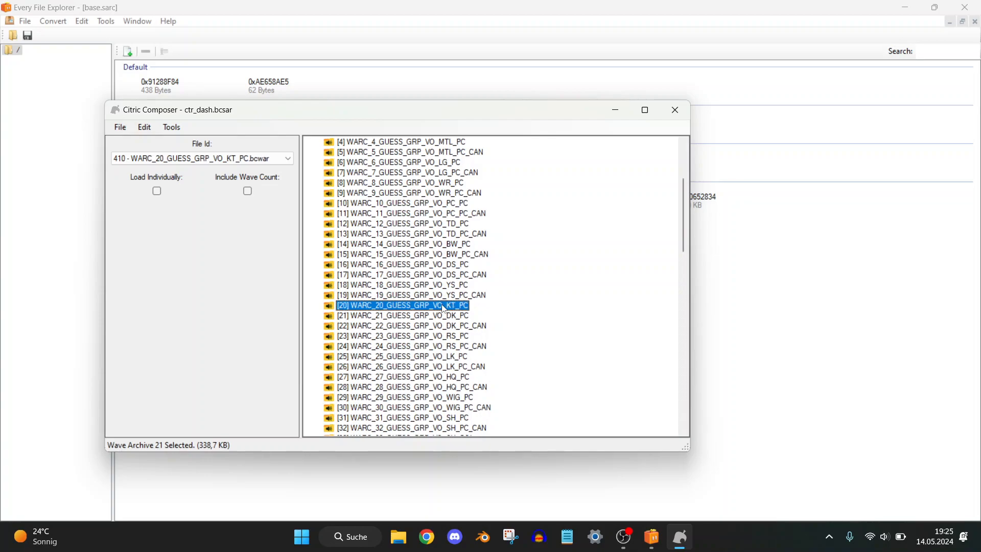
{"action": "double_click", "coordinate": [443, 307]}
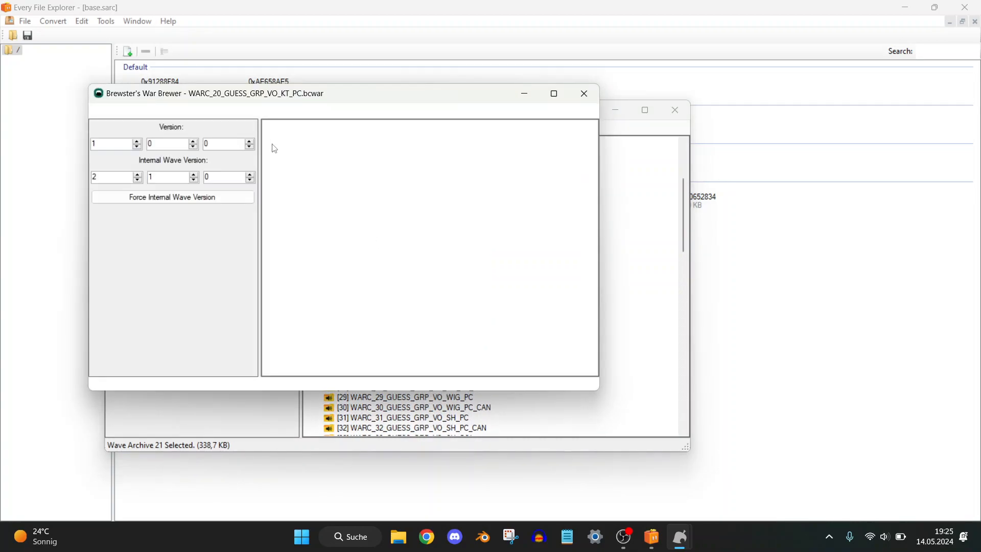
{"action": "double_click", "coordinate": [280, 137]}
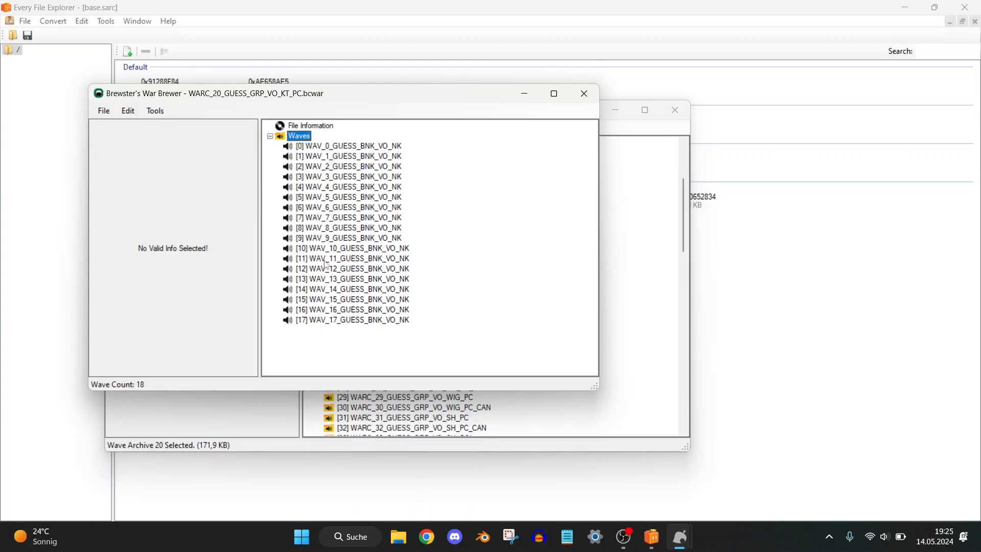
{"action": "left_click", "coordinate": [584, 94]}
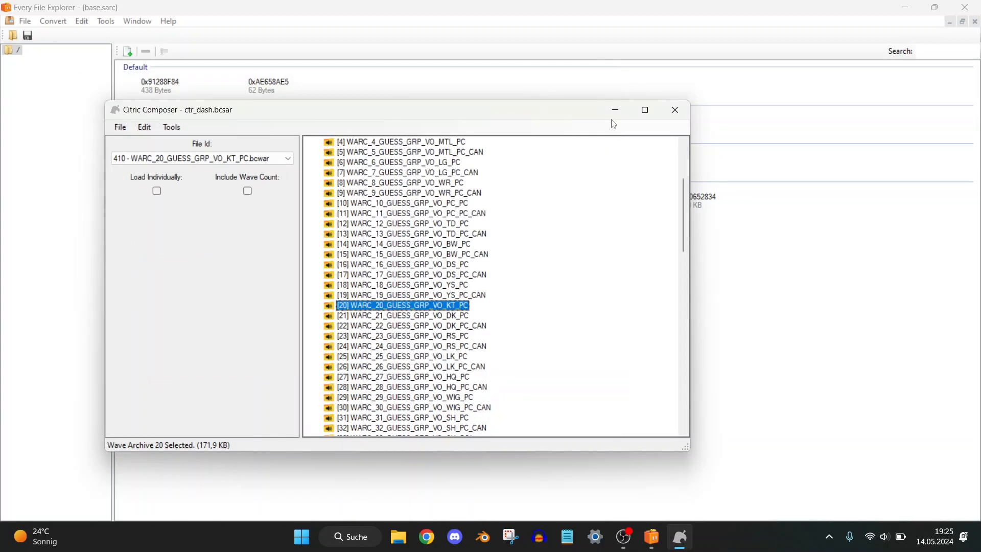
Step: In Citric Composer, open WARC_22_GUESS_GRP_VO_DK_PC_CAN, view its waves and their index numbers, and return to Every File Explorer
{"action": "left_click", "coordinate": [616, 110]}
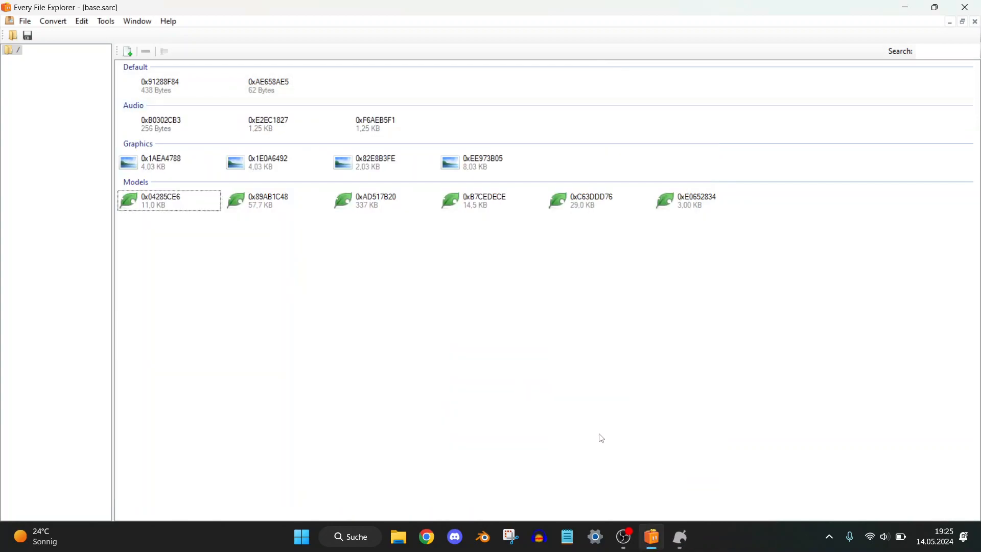
{"action": "left_click", "coordinate": [686, 540]}
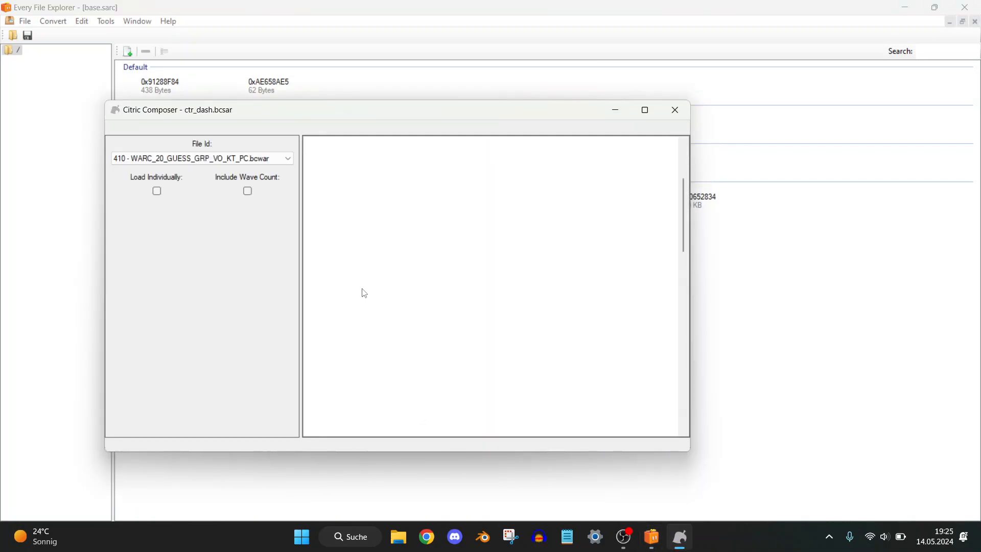
{"action": "scroll", "coordinate": [364, 307], "scroll_direction": "down", "scroll_amount": 1}
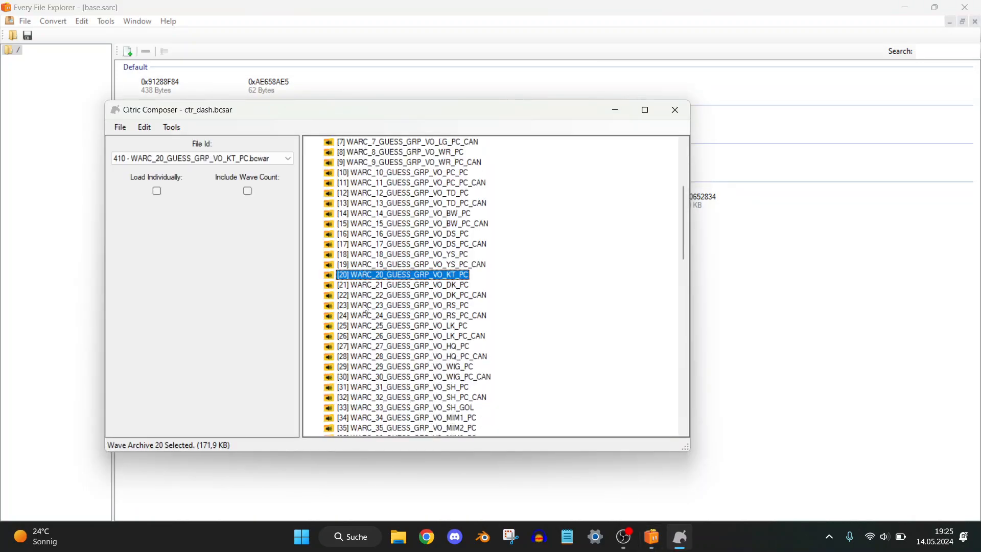
{"action": "left_click", "coordinate": [409, 288]}
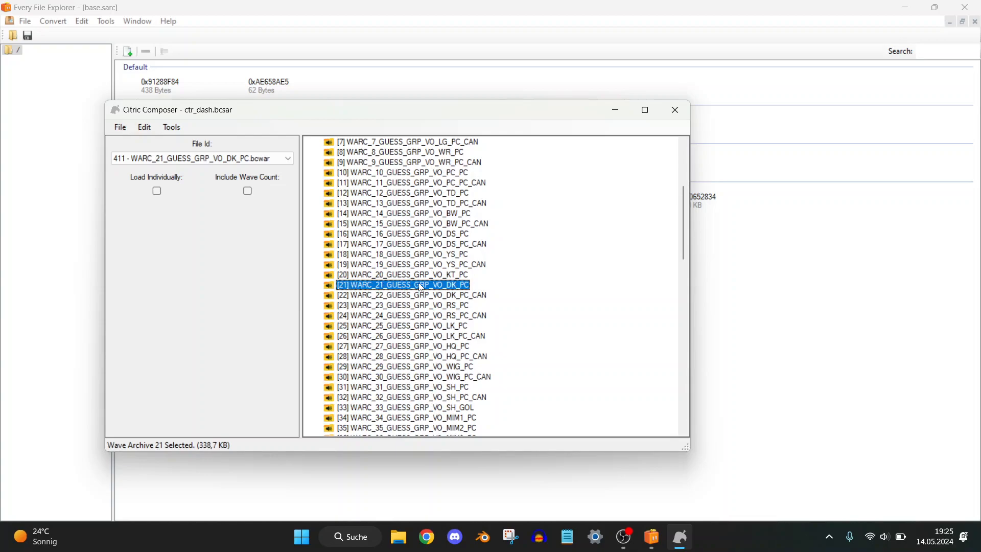
{"action": "left_click", "coordinate": [352, 297]}
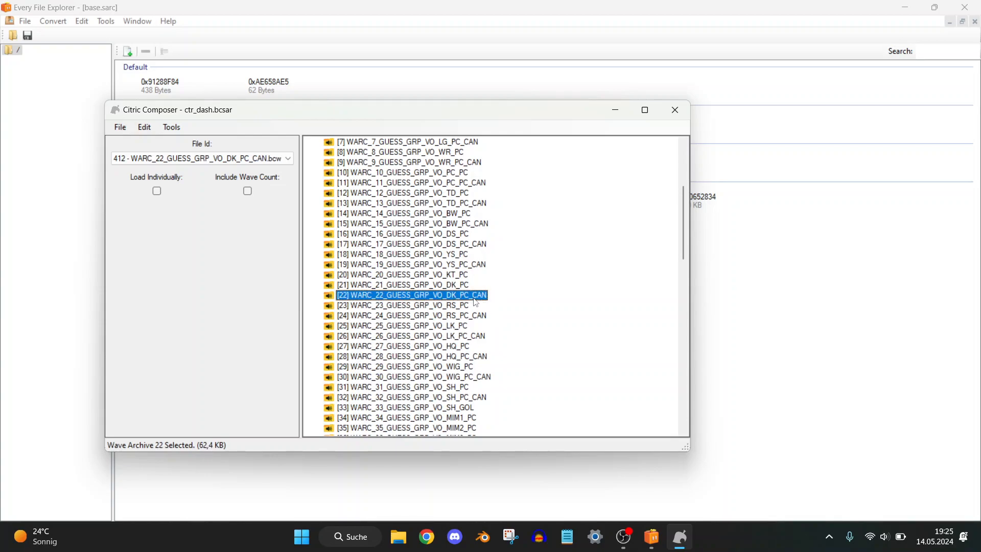
{"action": "double_click", "coordinate": [356, 296]}
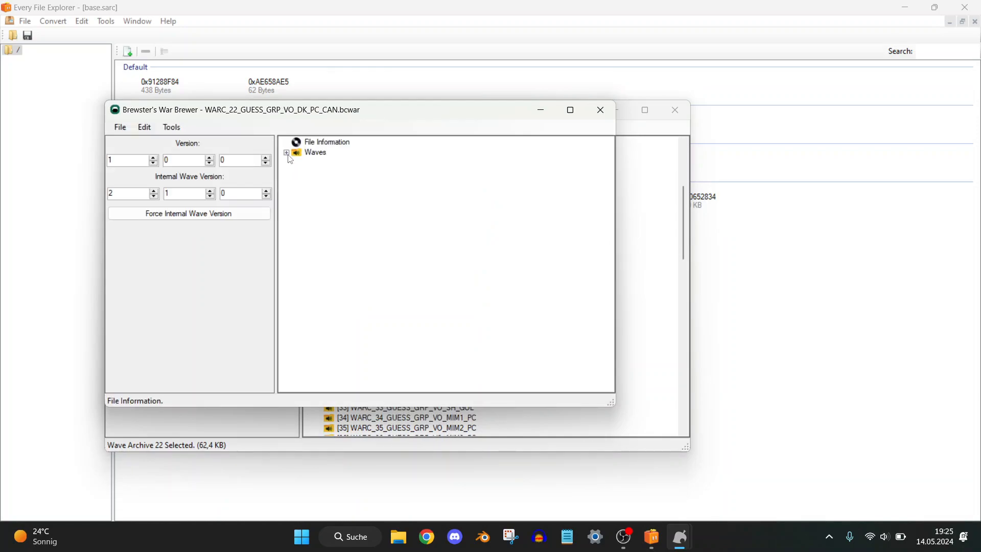
{"action": "double_click", "coordinate": [290, 154]}
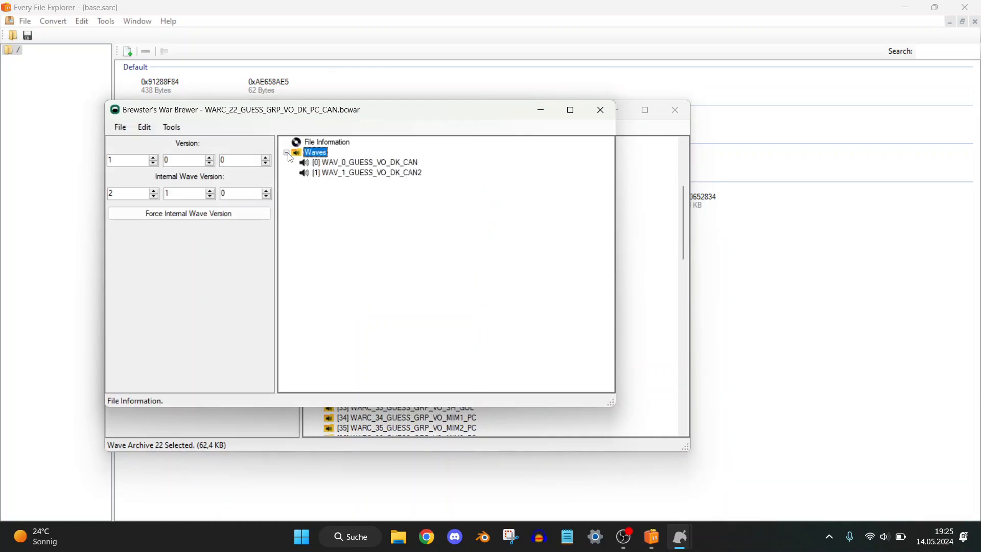
{"action": "left_click", "coordinate": [319, 163]}
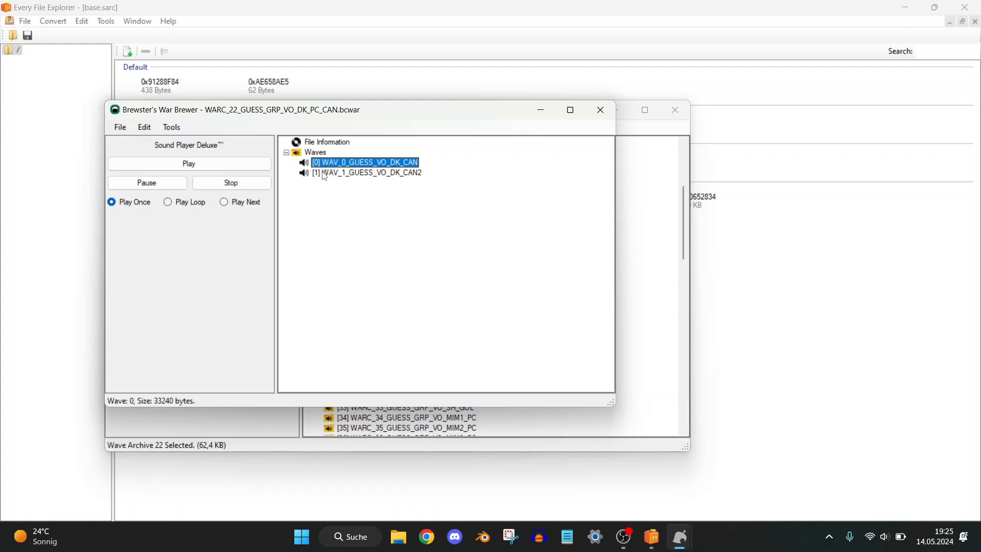
{"action": "left_click", "coordinate": [542, 110]}
{"action": "left_click", "coordinate": [613, 111]}
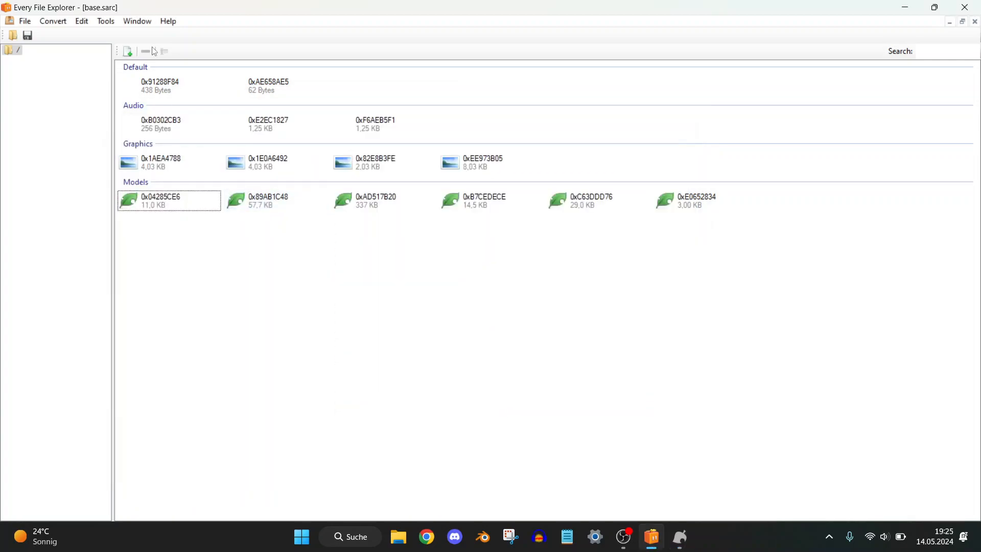
Step: Add 0.bcwav from the mod folder to the archive under the name SND_22_00.bcwav
{"action": "left_click", "coordinate": [132, 50]}
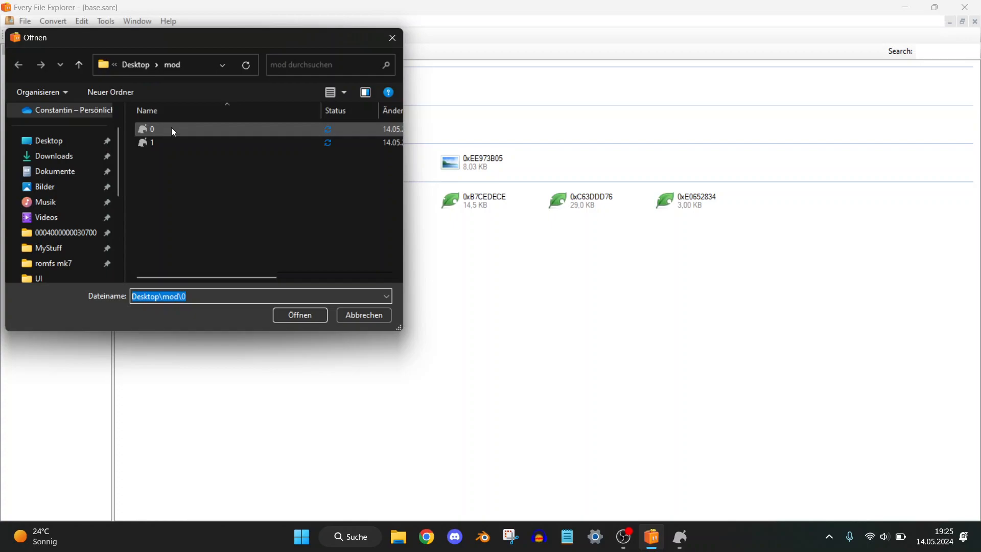
{"action": "double_click", "coordinate": [173, 131]}
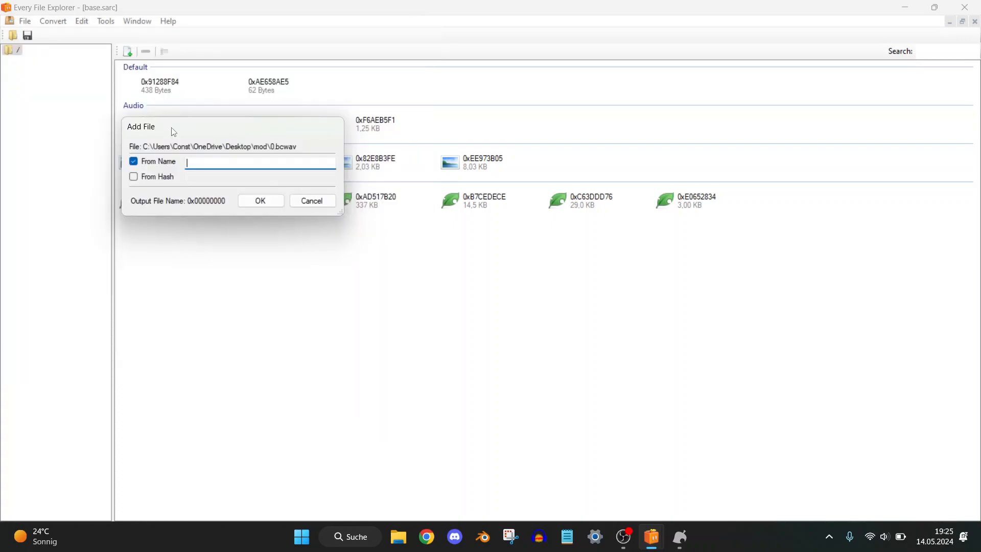
{"action": "type", "text": "SND_select.bcwav"}
{"action": "key", "text": "BackSpace"}
{"action": "key", "text": "BackSpace"}
{"action": "key", "text": "BackSpace"}
{"action": "key", "text": "BackSpace"}
{"action": "key", "text": "BackSpace"}
{"action": "key", "text": "BackSpace"}
{"action": "key", "text": "BackSpace"}
{"action": "key", "text": "BackSpace"}
{"action": "key", "text": "BackSpace"}
{"action": "key", "text": "BackSpace"}
{"action": "key", "text": "BackSpace"}
{"action": "key", "text": "BackSpace"}
{"action": "type", "text": "22_00.bcwav"}
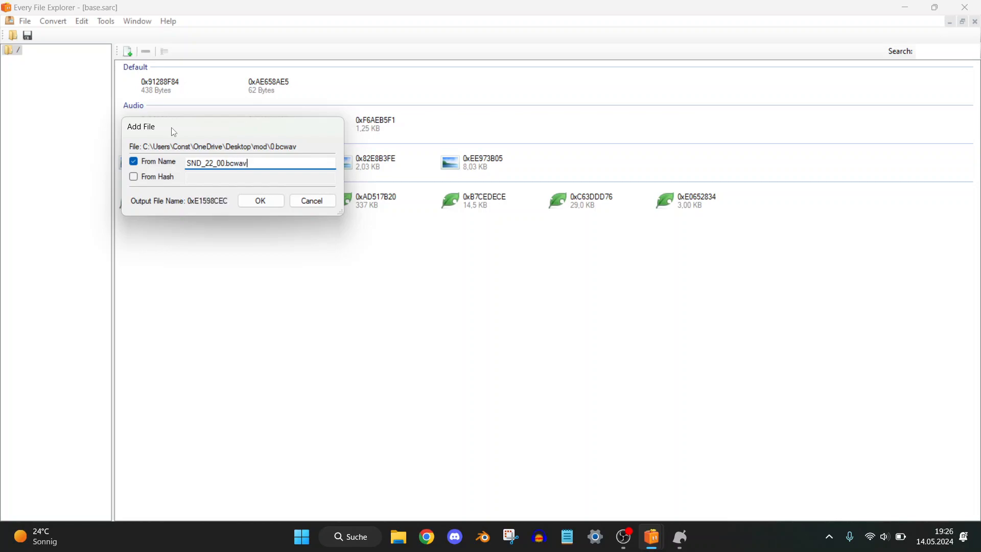
{"action": "key", "text": "Return"}
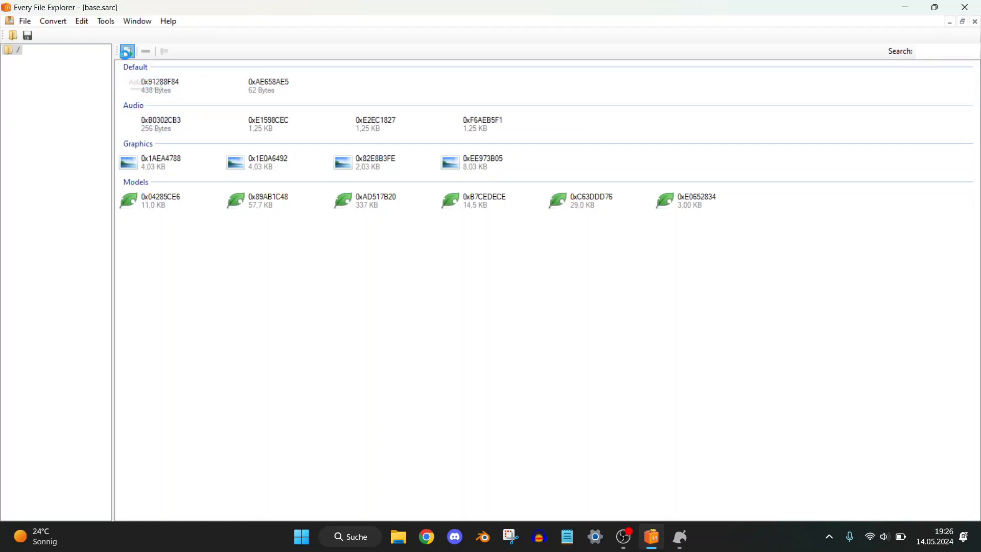
Step: Choose 1.bcwav from the mod folder as the file to add, and close the WARC_22_GUESS_GRP_VO_DK_PC_CAN window in Brewster's War Brewer
{"action": "left_click", "coordinate": [127, 51]}
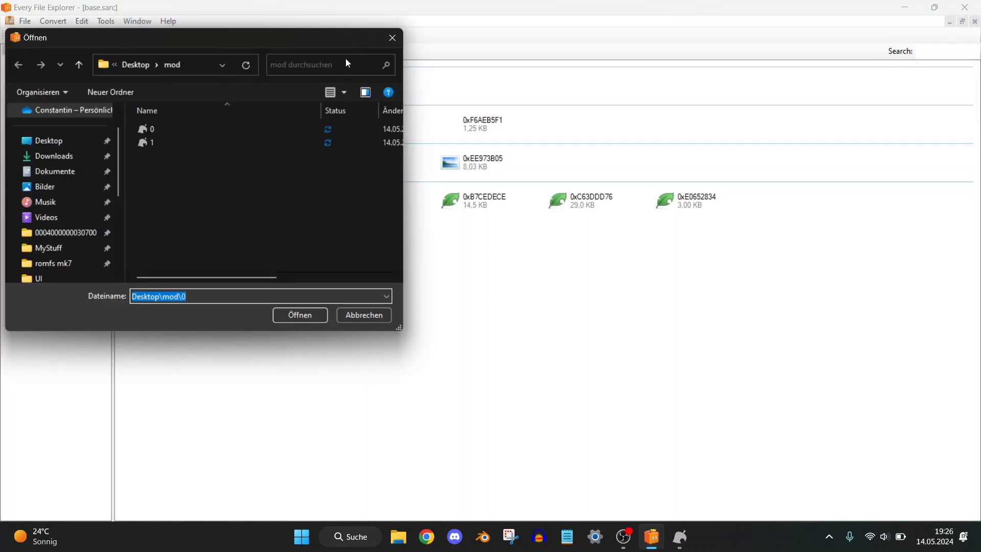
{"action": "double_click", "coordinate": [170, 141]}
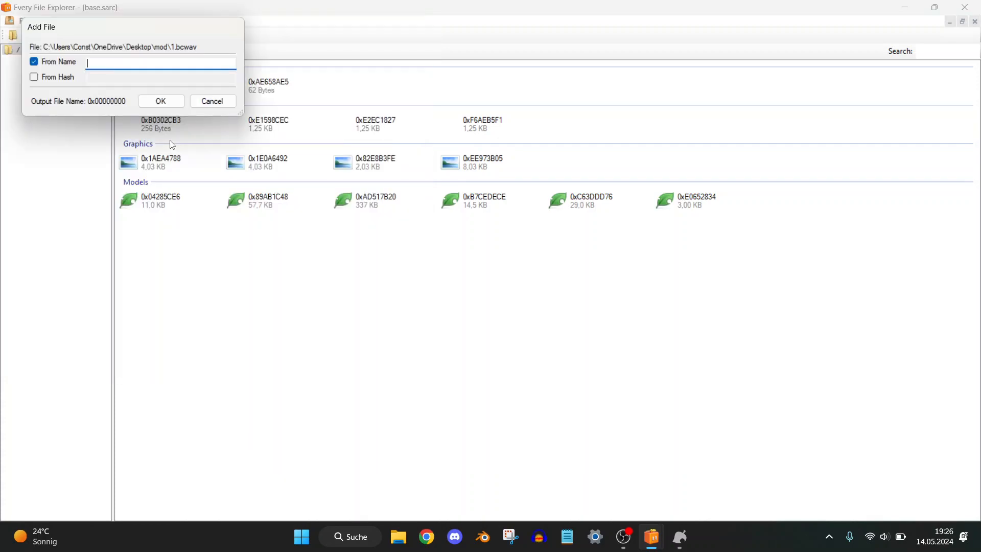
{"action": "mouse_move", "coordinate": [681, 536]}
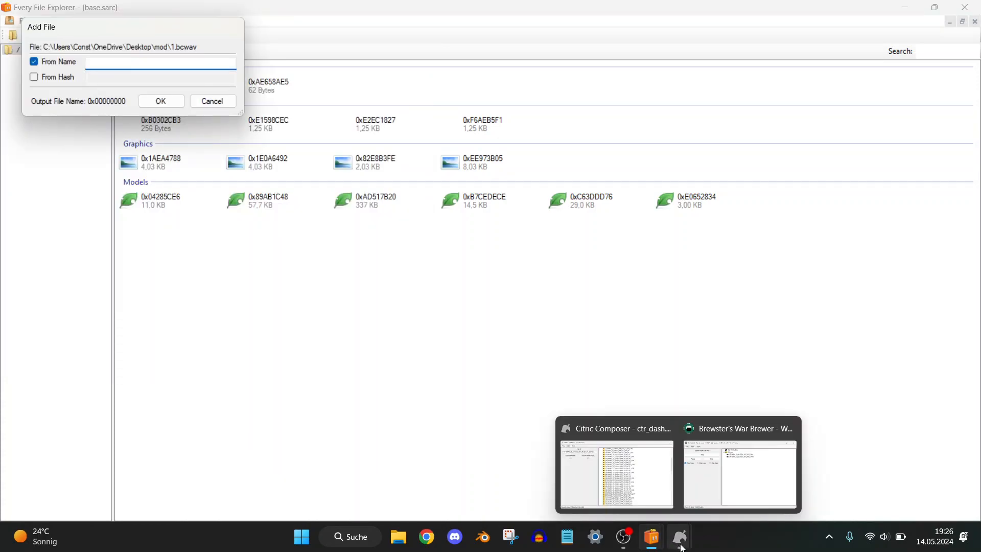
{"action": "left_click", "coordinate": [720, 492]}
{"action": "left_click", "coordinate": [600, 109]}
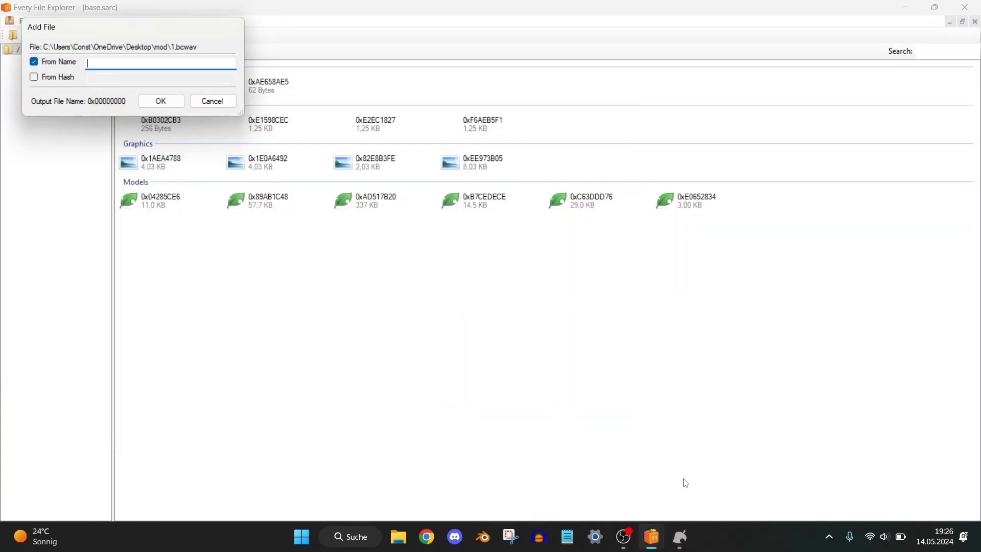
Step: Switch to Citric Composer and look through the wave archive list down to the VO_..._GOL entries
{"action": "left_click", "coordinate": [681, 537]}
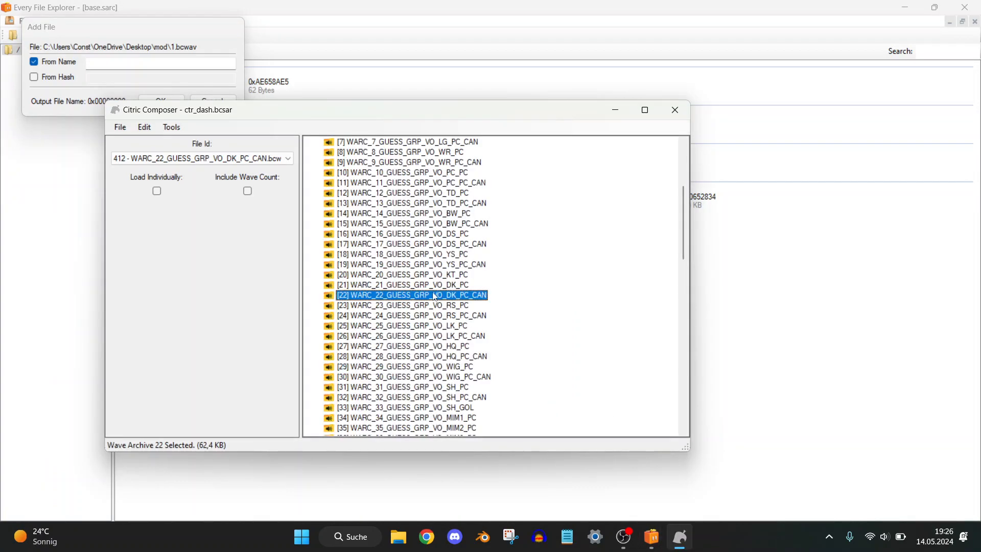
{"action": "left_click", "coordinate": [429, 276]}
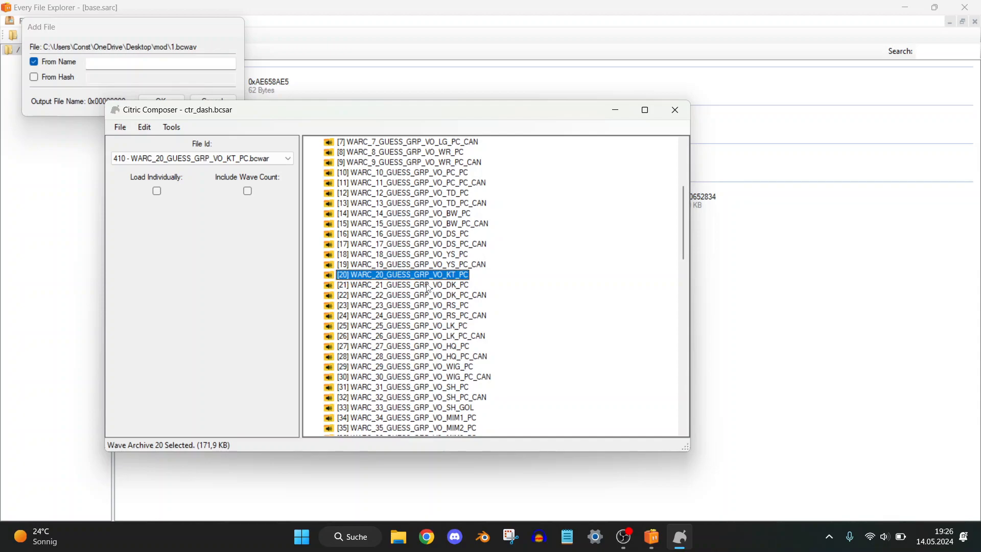
{"action": "scroll", "coordinate": [429, 288], "scroll_direction": "up", "scroll_amount": 5}
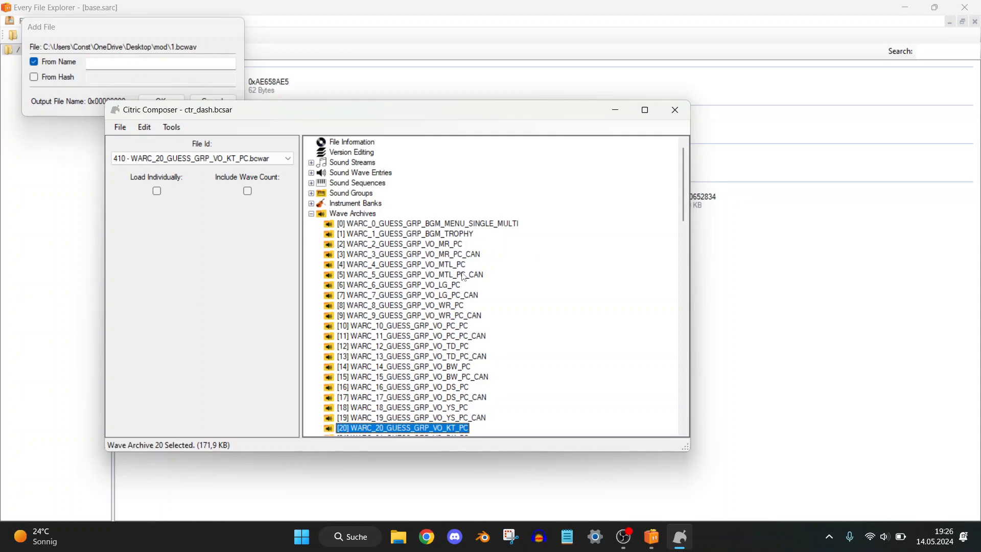
{"action": "scroll", "coordinate": [465, 277], "scroll_direction": "down", "scroll_amount": 6}
{"action": "scroll", "coordinate": [414, 312], "scroll_direction": "down", "scroll_amount": 4}
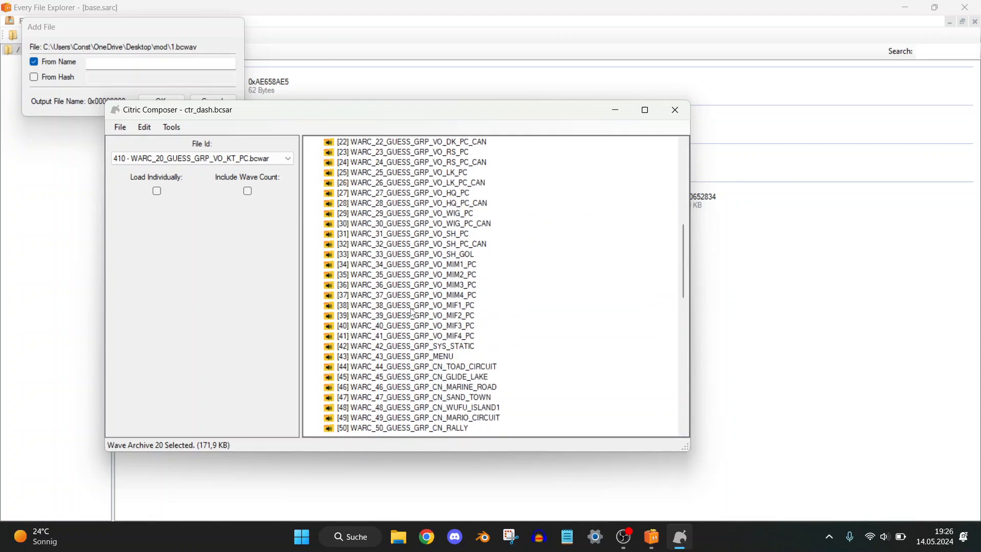
{"action": "scroll", "coordinate": [413, 312], "scroll_direction": "down", "scroll_amount": 5}
{"action": "scroll", "coordinate": [414, 312], "scroll_direction": "down", "scroll_amount": 12}
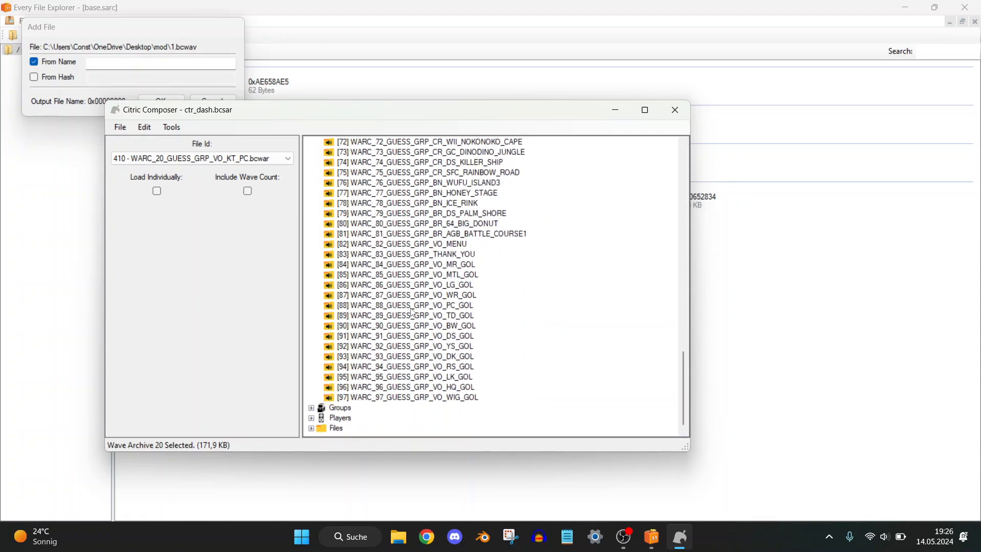
{"action": "left_click", "coordinate": [433, 296]}
{"action": "scroll", "coordinate": [433, 303], "scroll_direction": "up", "scroll_amount": 16}
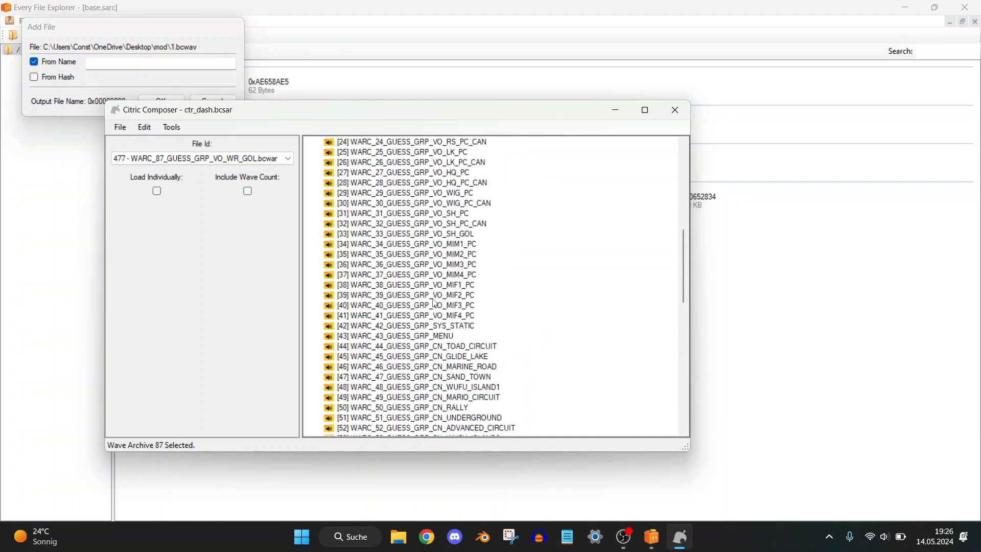
{"action": "scroll", "coordinate": [433, 303], "scroll_direction": "down", "scroll_amount": 16}
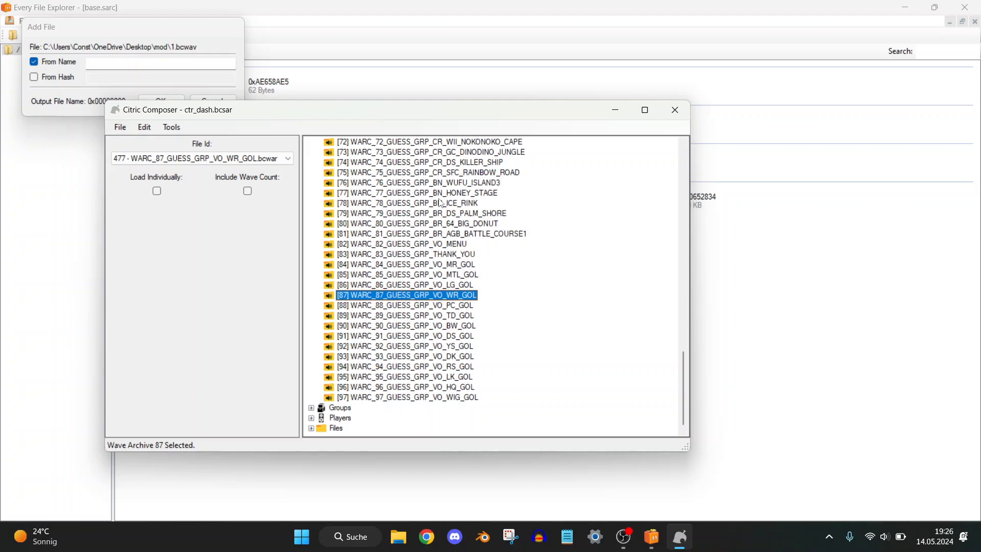
Step: Find Donkey Kong's goal voice archive WARC_93_GUESS_GRP_VO_DK_GOL, check its contents, close its window and return to Every File Explorer
{"action": "left_click", "coordinate": [450, 264]}
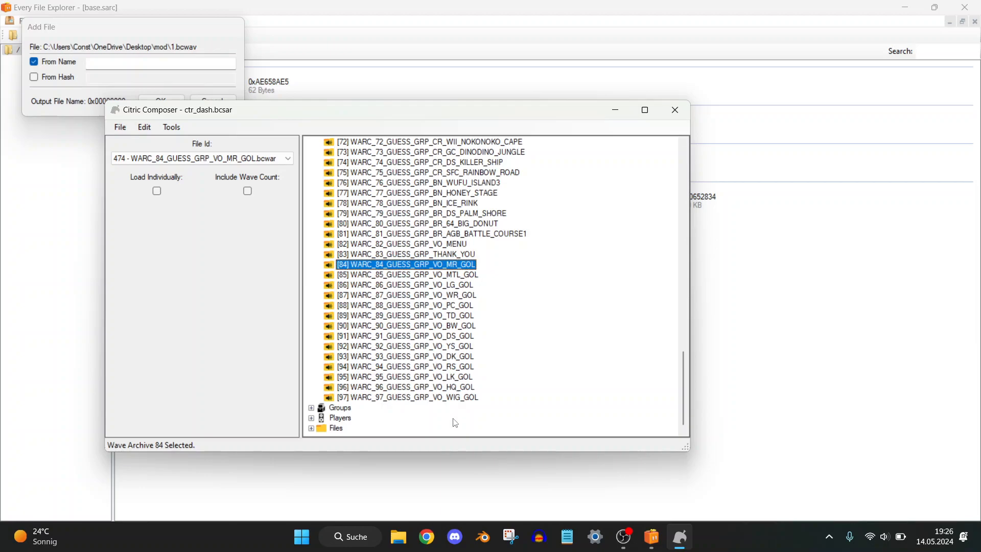
{"action": "left_click", "coordinate": [443, 357]}
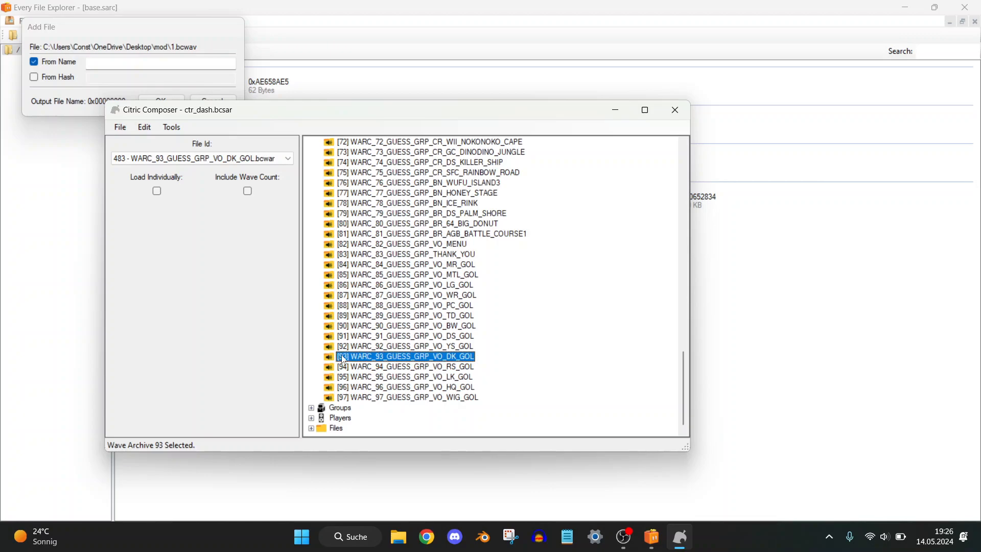
{"action": "double_click", "coordinate": [417, 359]}
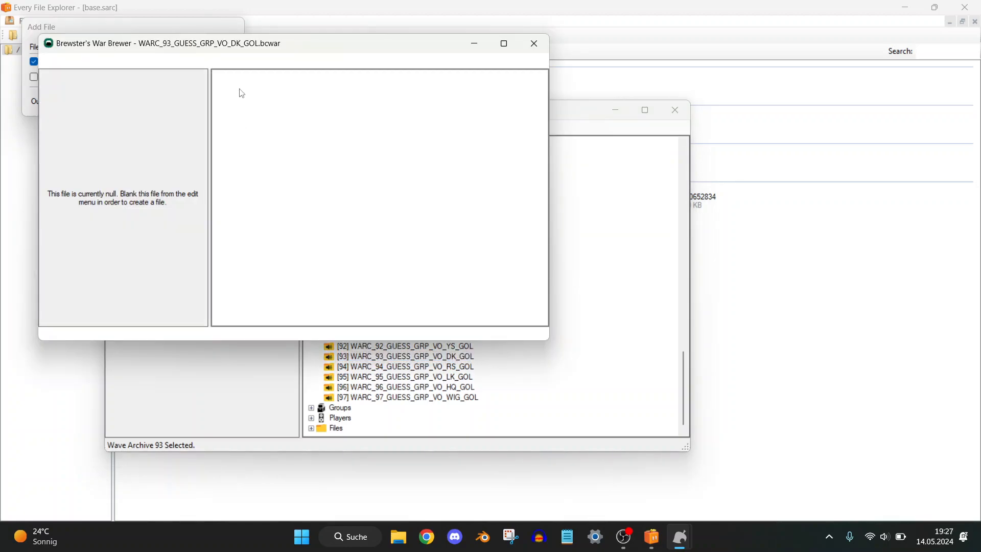
{"action": "left_click", "coordinate": [235, 88]}
{"action": "left_click", "coordinate": [534, 44]}
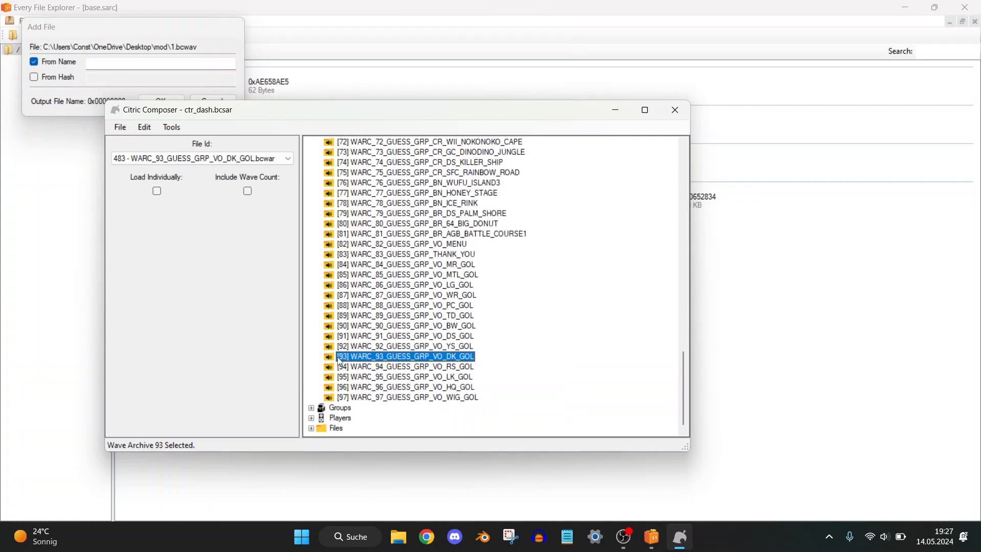
{"action": "left_click", "coordinate": [616, 110]}
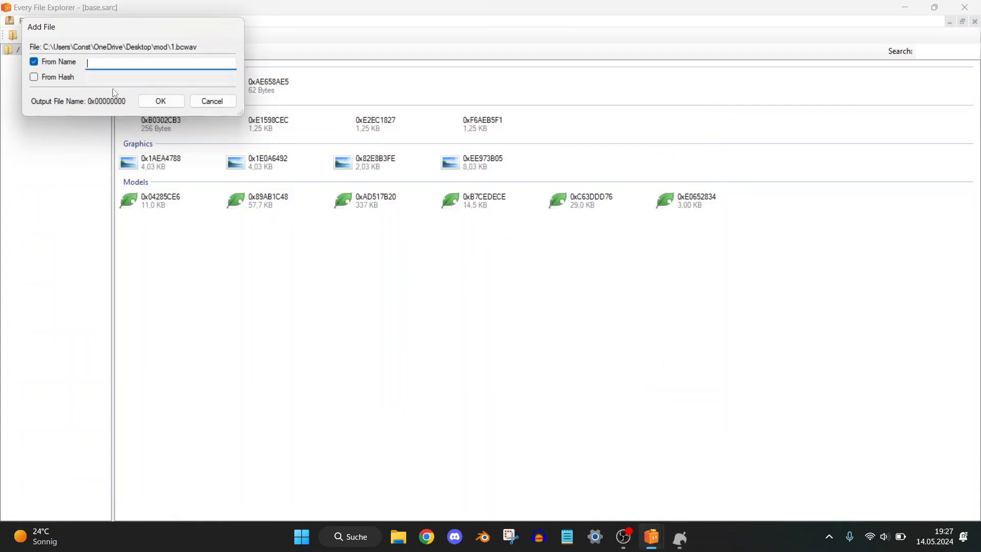
Step: Set the sound's name to SND_93_00.bcwav and add 1.bcwav to the archive
{"action": "type", "text": "SND_93_00"}
{"action": "key", "text": "BackSpace"}
{"action": "type", "text": "8"}
{"action": "key", "text": "BackSpace"}
{"action": "type", "text": "0.bcwav"}
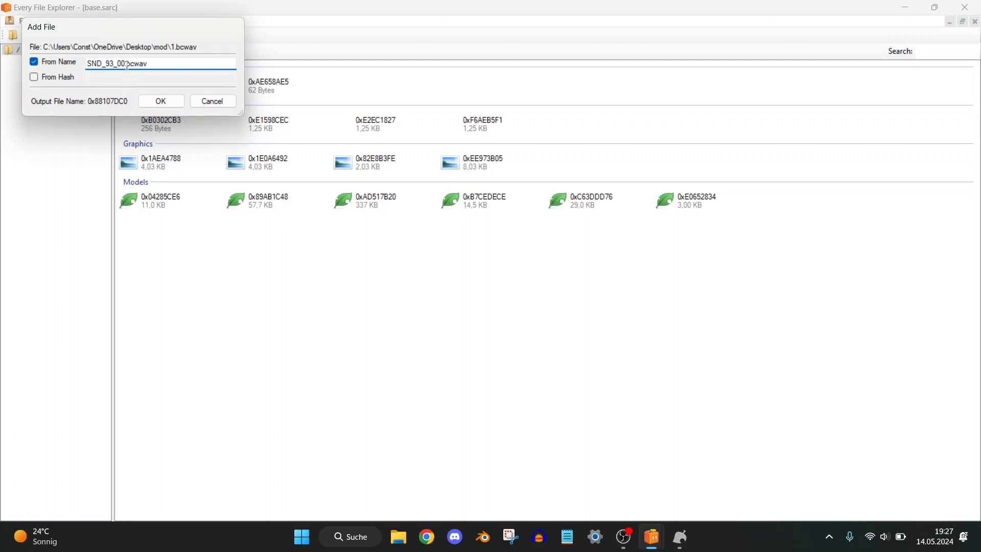
{"action": "key", "text": "Return"}
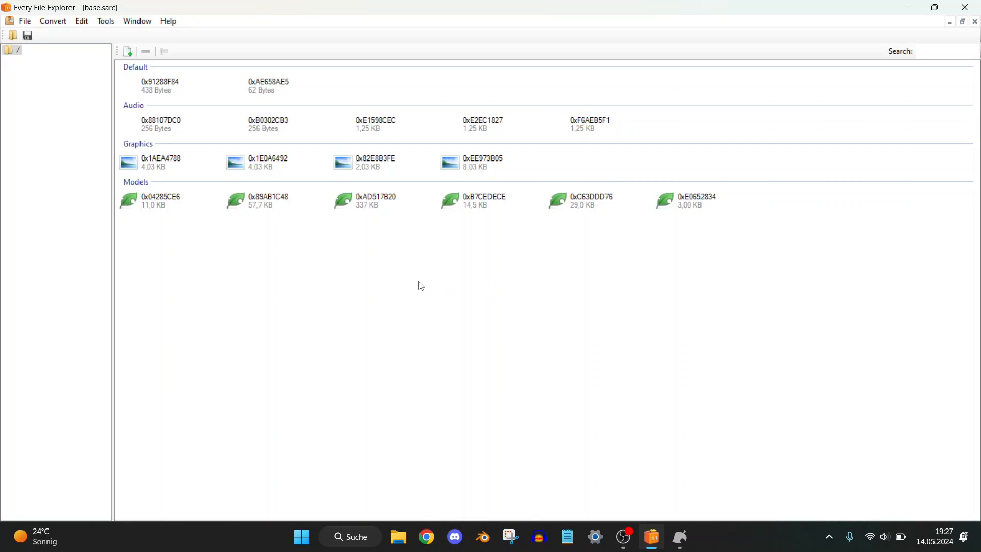
Step: Start saving the base.sarc archive under a new name and choose the Desktop as its destination
{"action": "left_click", "coordinate": [27, 23]}
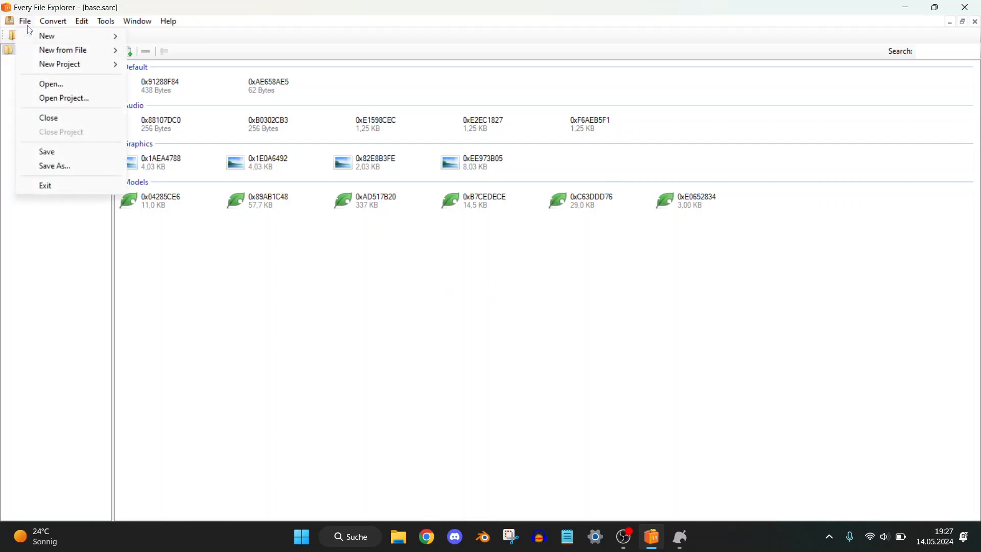
{"action": "left_click", "coordinate": [48, 169]}
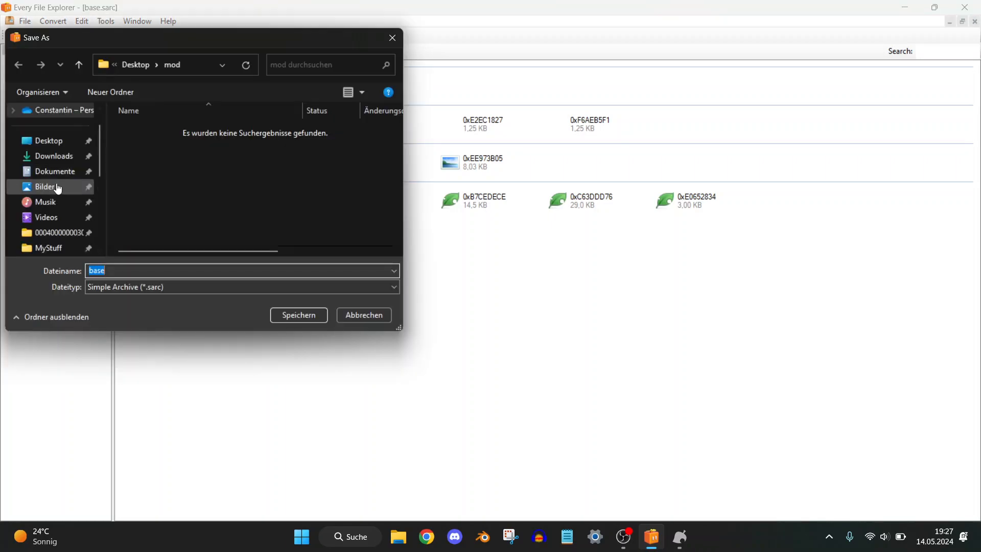
{"action": "scroll", "coordinate": [58, 188], "scroll_direction": "down", "scroll_amount": 4}
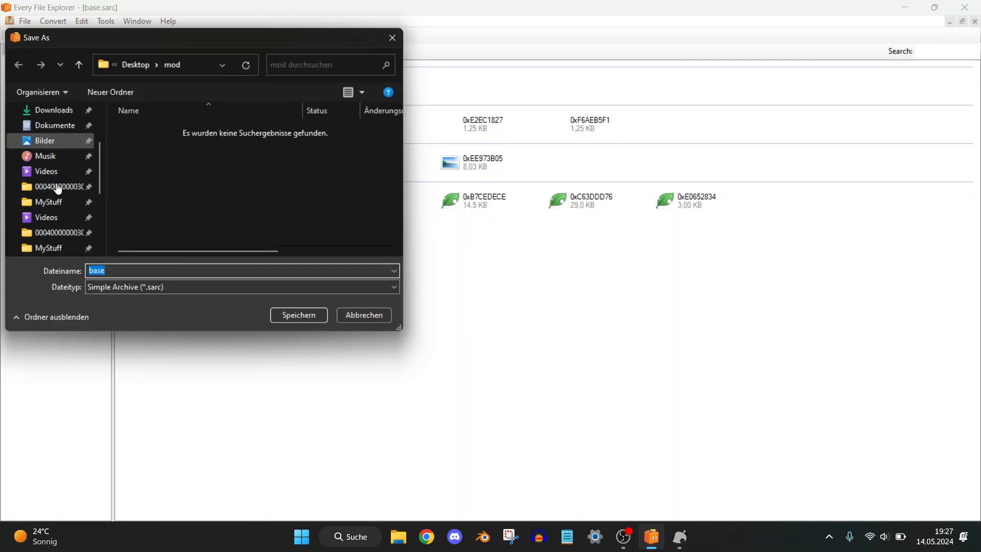
{"action": "scroll", "coordinate": [57, 188], "scroll_direction": "up", "scroll_amount": 1}
{"action": "scroll", "coordinate": [58, 188], "scroll_direction": "up", "scroll_amount": 1}
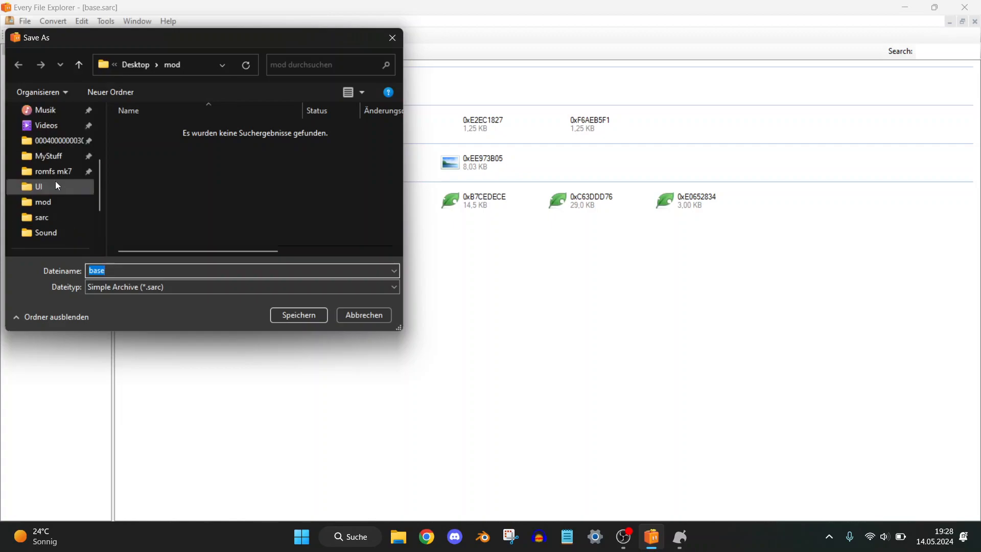
{"action": "left_click", "coordinate": [58, 158]}
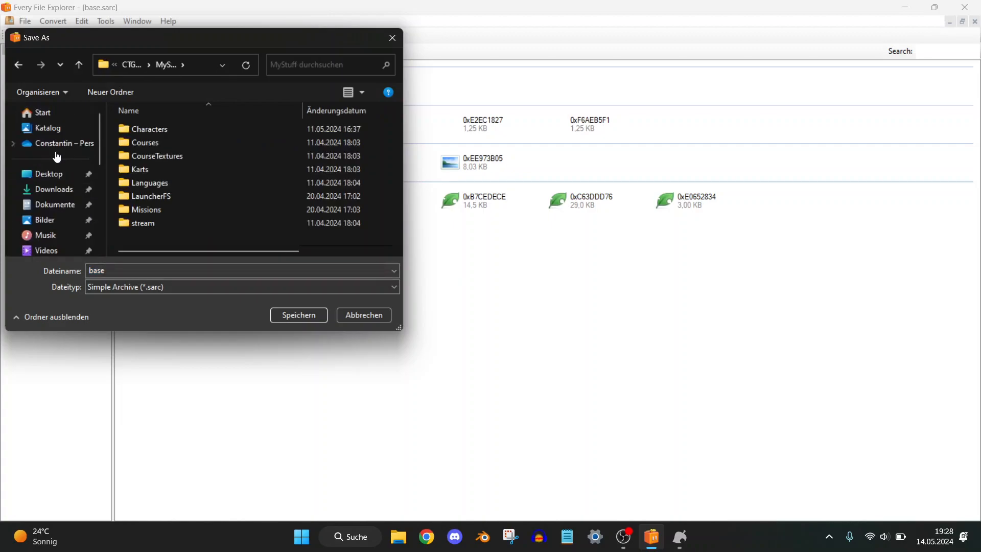
{"action": "left_click", "coordinate": [49, 175]}
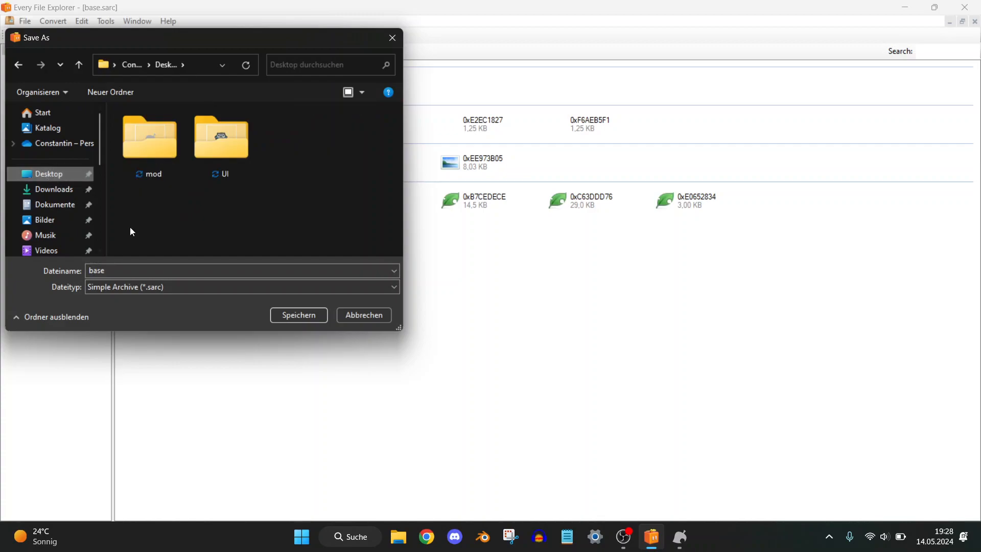
Step: Name the archive Giant Banana with the extension chpack and save it
{"action": "double_click", "coordinate": [119, 272]}
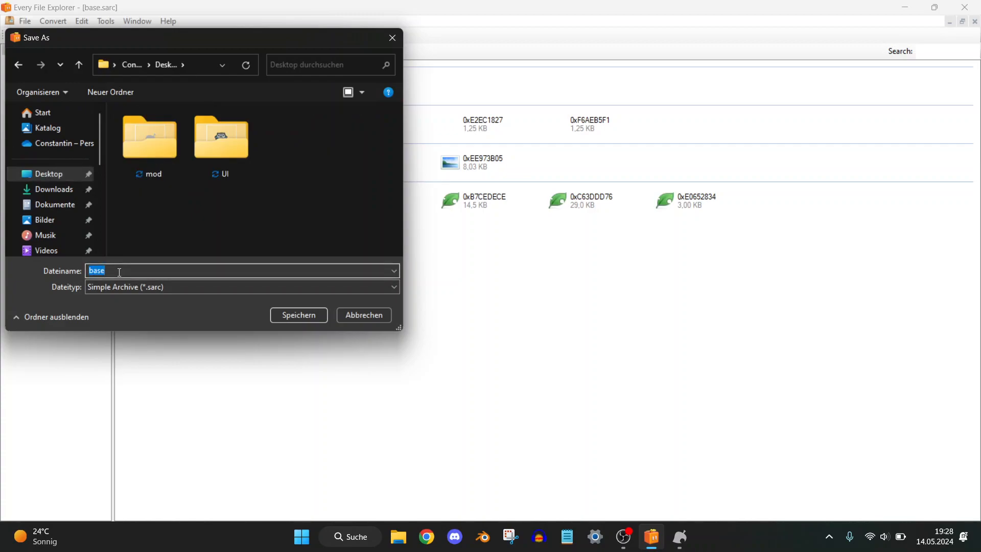
{"action": "type", "text": "Giant Banana"}
{"action": "type", "text": "."}
{"action": "key", "text": "BackSpace"}
{"action": "type", "text": "chpack"}
{"action": "key", "text": "BackSpace"}
{"action": "key", "text": "BackSpace"}
{"action": "key", "text": "BackSpace"}
{"action": "key", "text": "BackSpace"}
{"action": "key", "text": "BackSpace"}
{"action": "key", "text": "BackSpace"}
{"action": "type", "text": "sarc"}
{"action": "key", "text": "BackSpace"}
{"action": "key", "text": "BackSpace"}
{"action": "key", "text": "BackSpace"}
{"action": "key", "text": "BackSpace"}
{"action": "type", "text": "chpack"}
{"action": "left_click", "coordinate": [293, 317]}
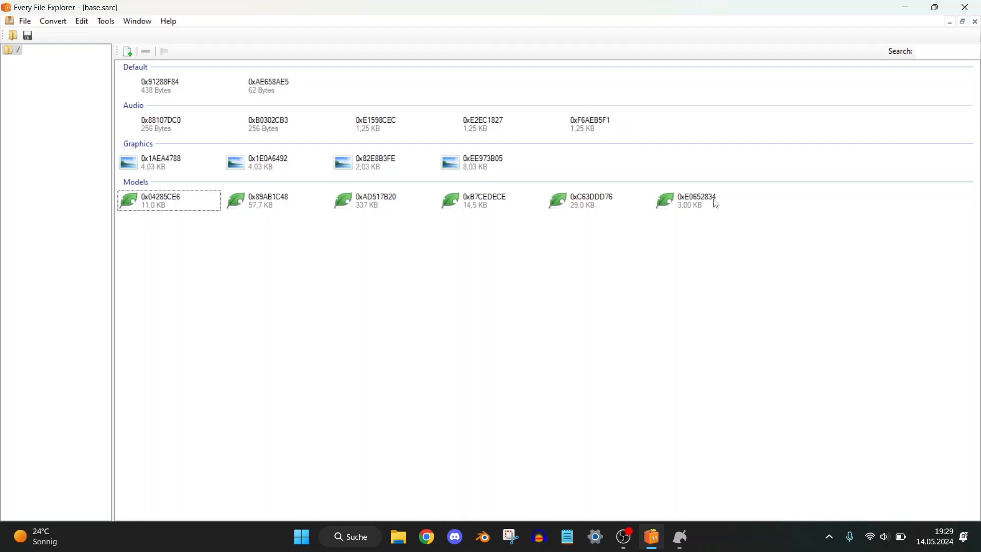
Step: Close Every File Explorer and Citric Composer
{"action": "left_click", "coordinate": [966, 7]}
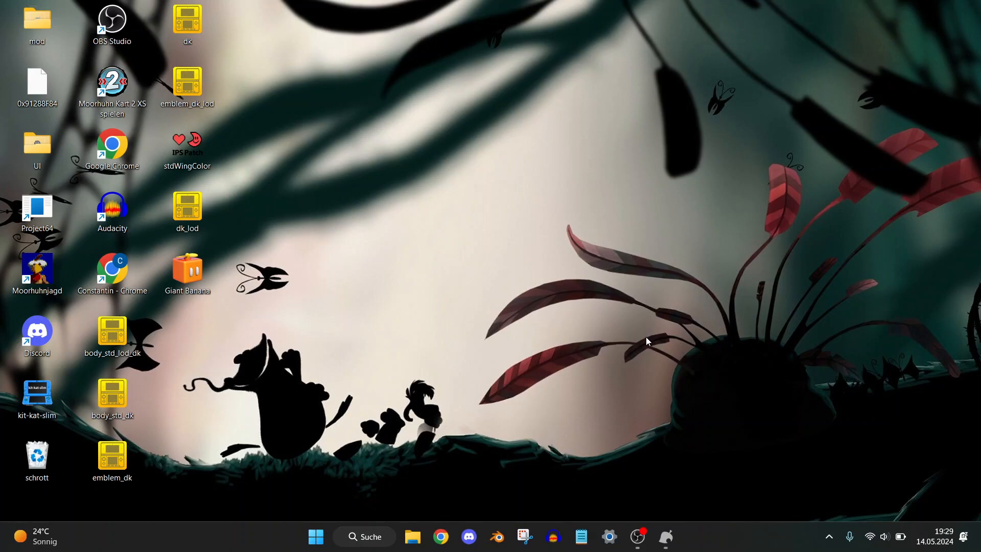
{"action": "left_click", "coordinate": [666, 537]}
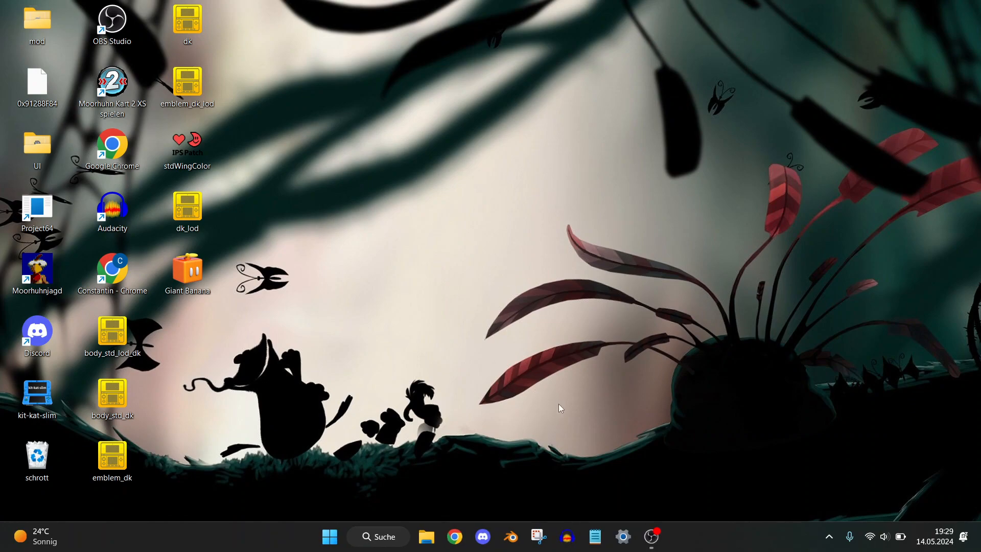
{"action": "left_click", "coordinate": [657, 534]}
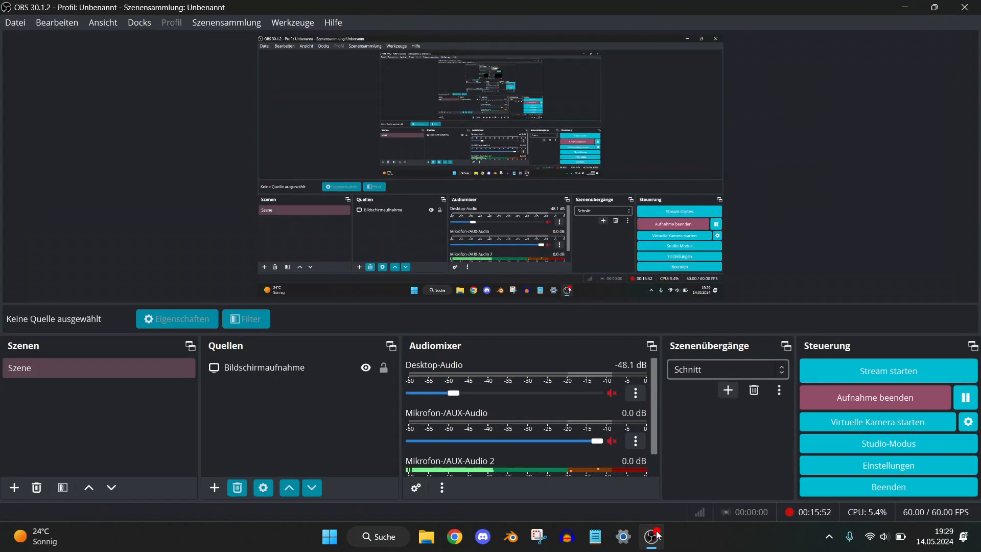